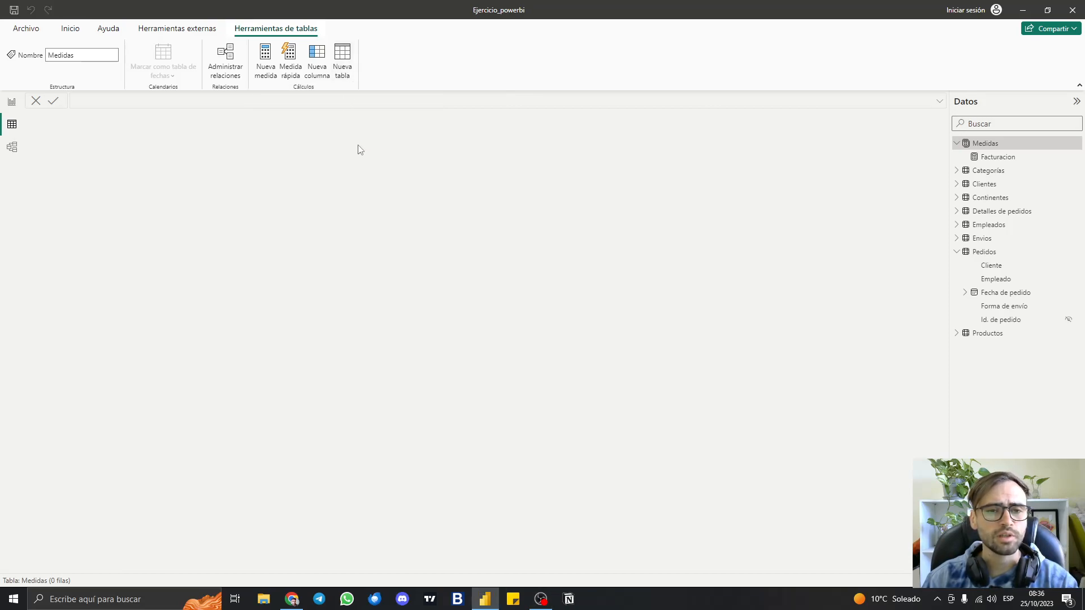
Create a calculated table named Calendario with the formula CALENDARAUTO()
double_click(90, 100)
key(shift+Right)
key(shift+Right)
text(Calenda)
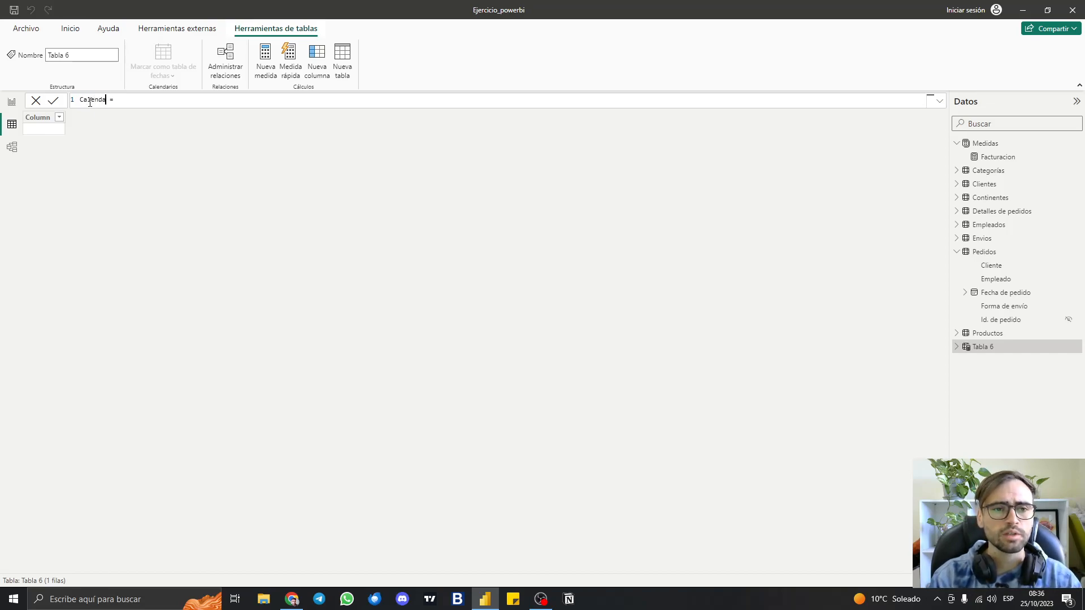
text(rio = )
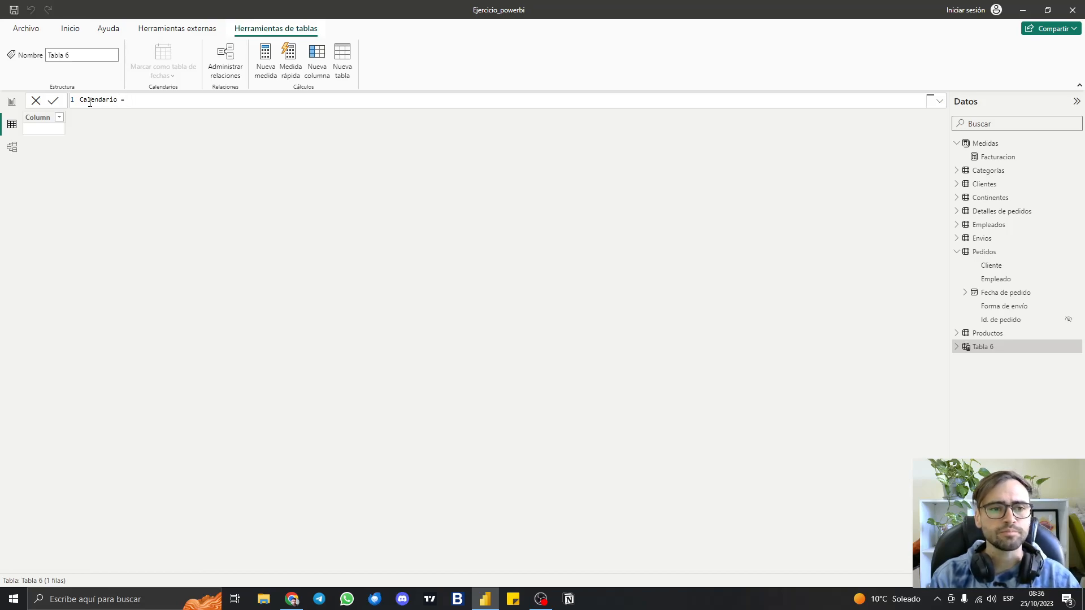
text(CA)
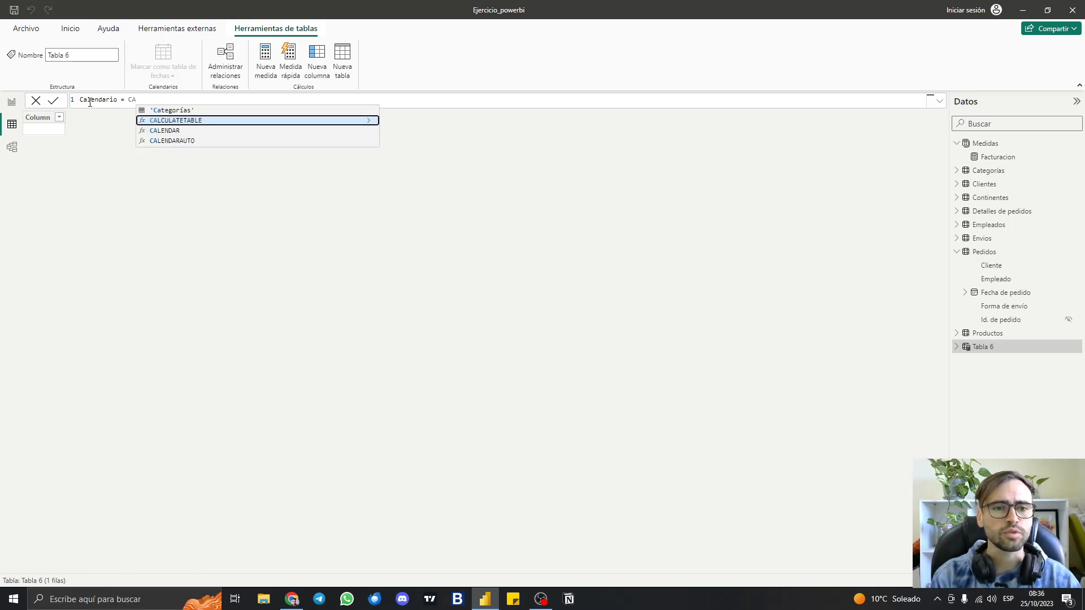
text(L)
key(Down)
key(Down)
key(Tab)
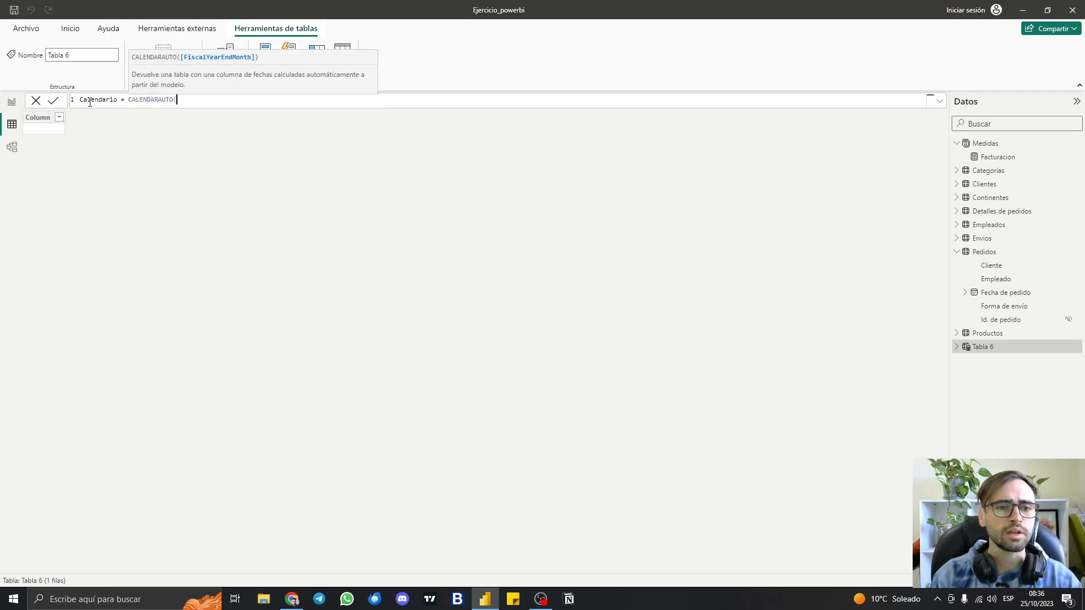
text())
key(Return)
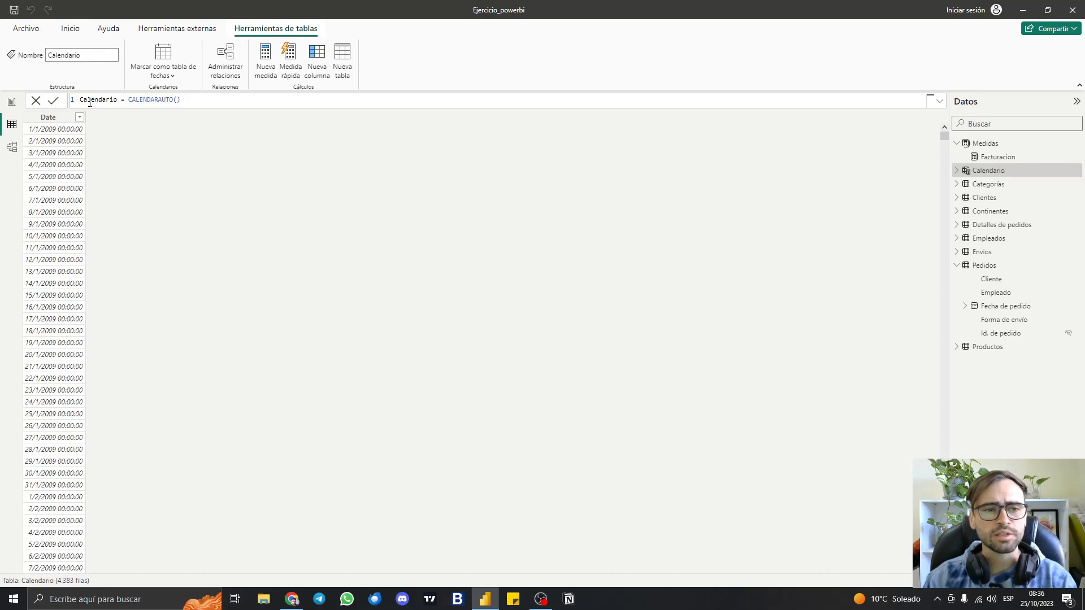
Rename the Date column of the Calendario table as Fecha
click(44, 130)
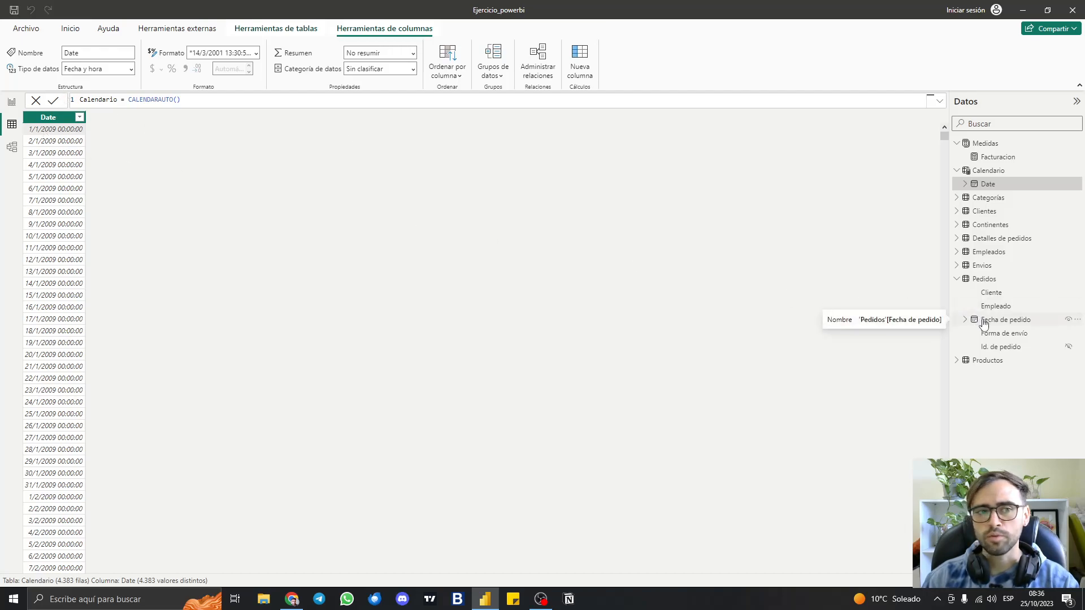
drag(941, 134, 436, 555)
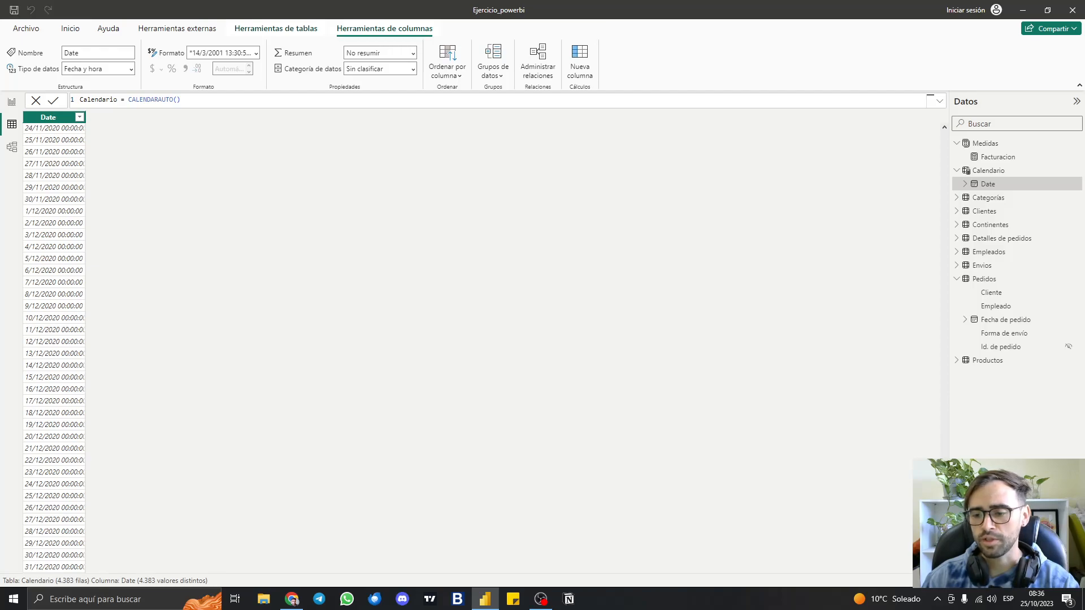
drag(944, 557, 988, 96)
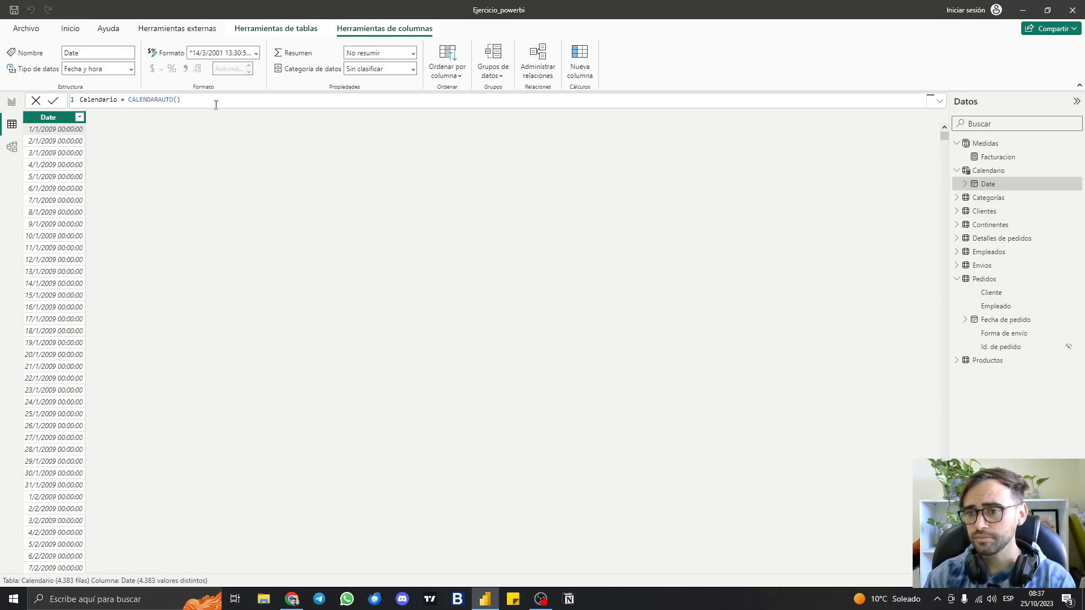
double_click(46, 117)
text(Fec)
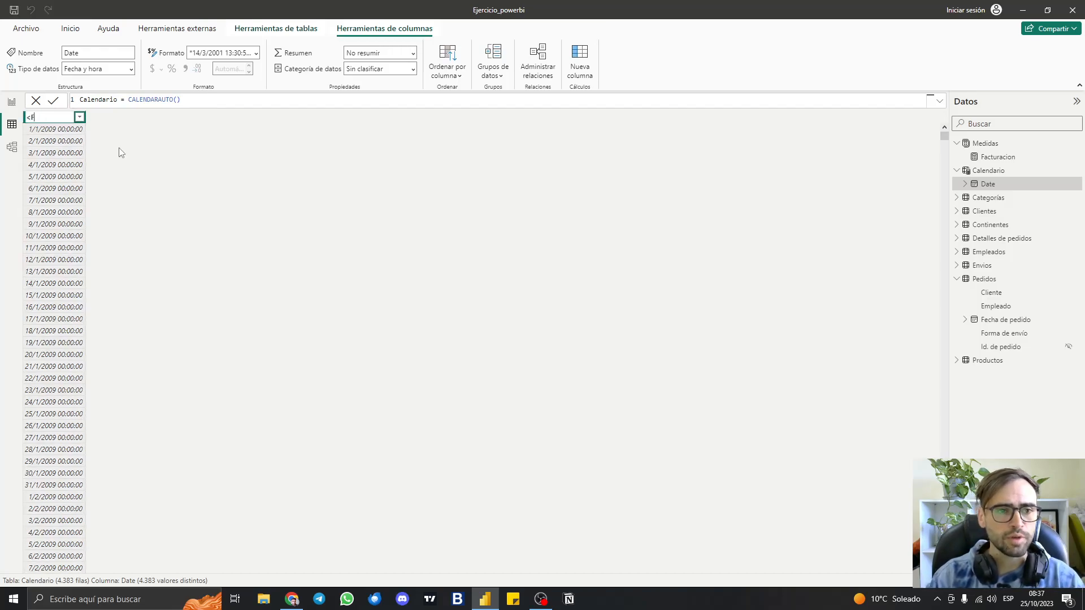
key(BackSpace)
key(BackSpace)
key(BackSpace)
text(Fecha)
key(Return)
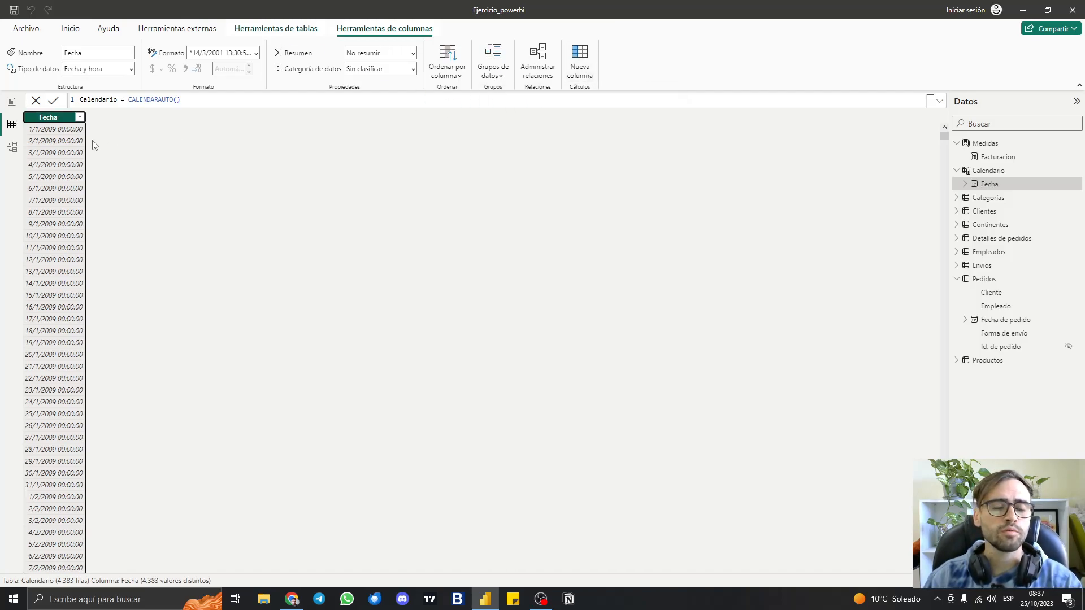
Add a calculated column to Calendario with the formula Año = YEAR(Calendario[Fecha])
double_click(97, 99)
text(Año)
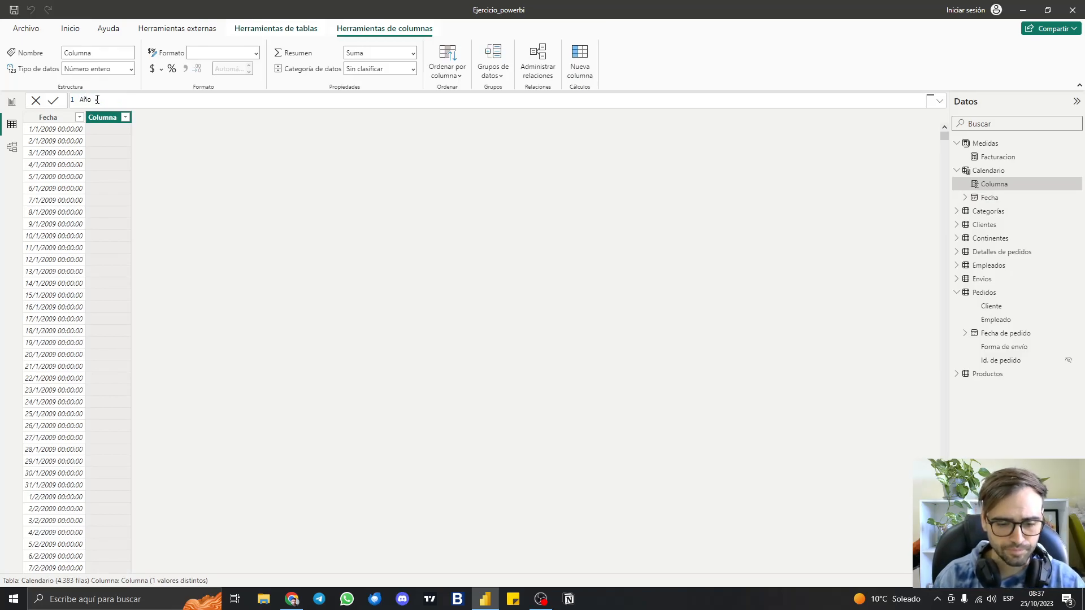
text( = YEAR)
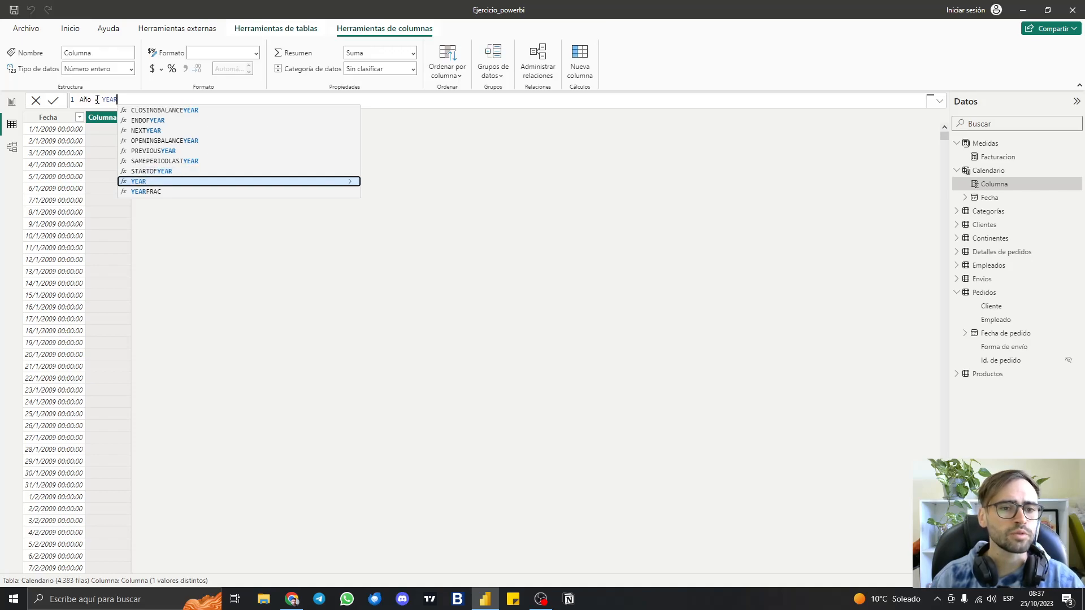
text((fec)
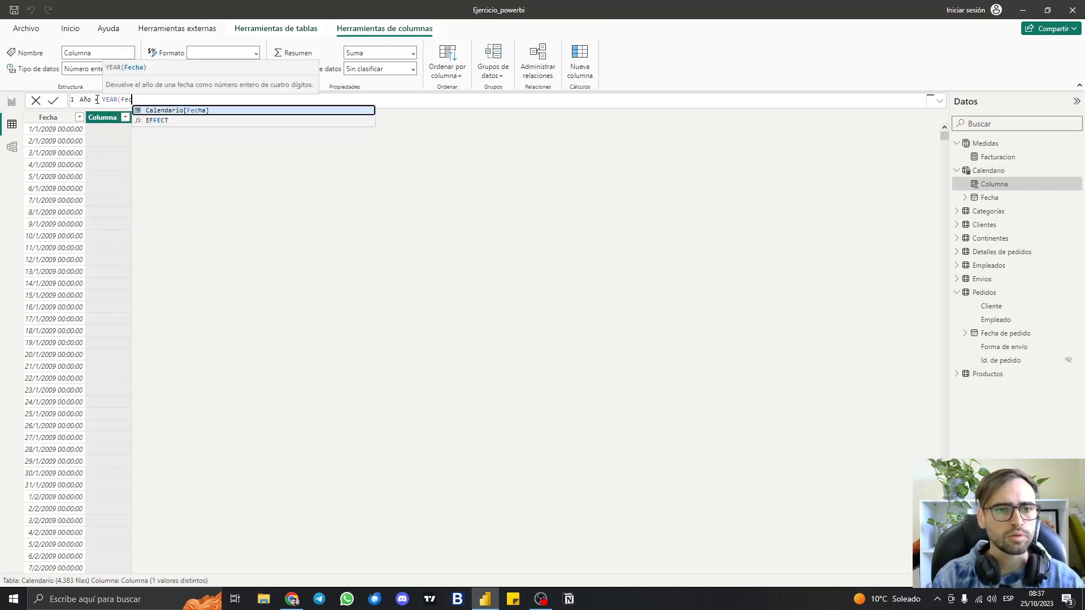
key(Tab)
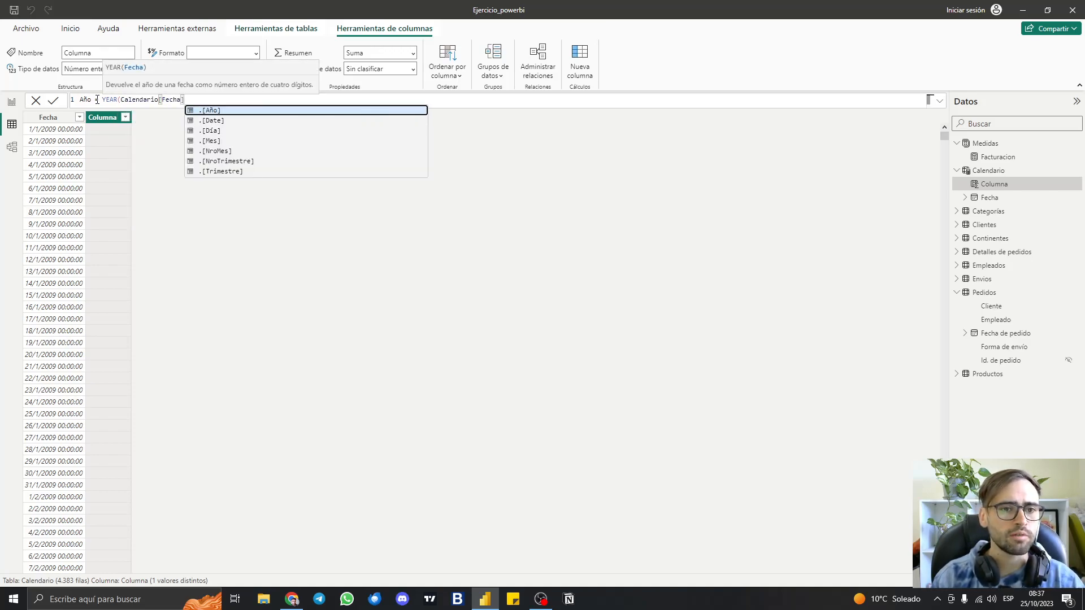
text())
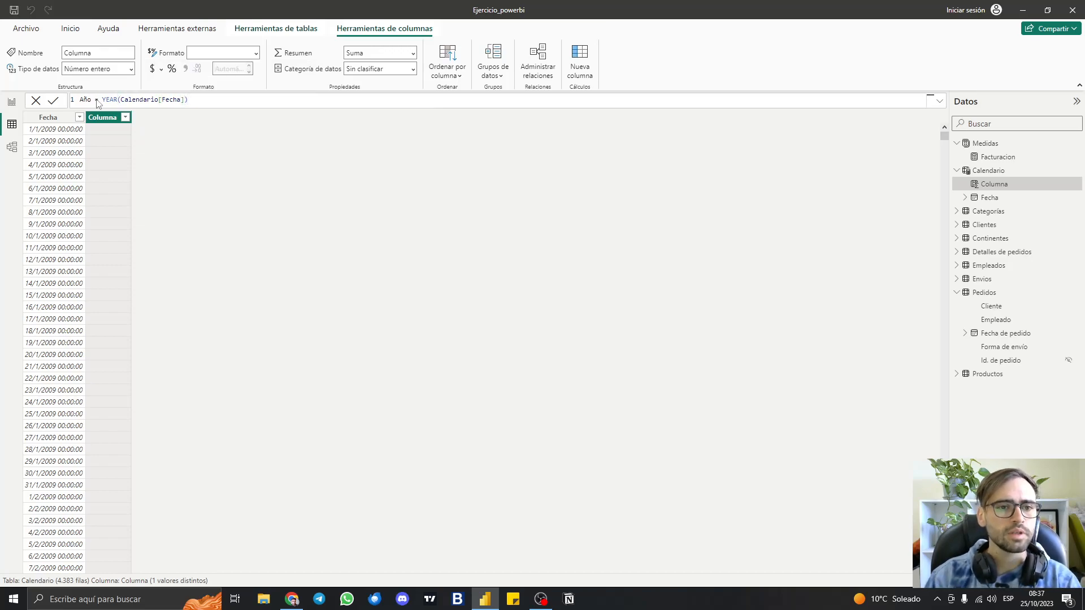
key(Return)
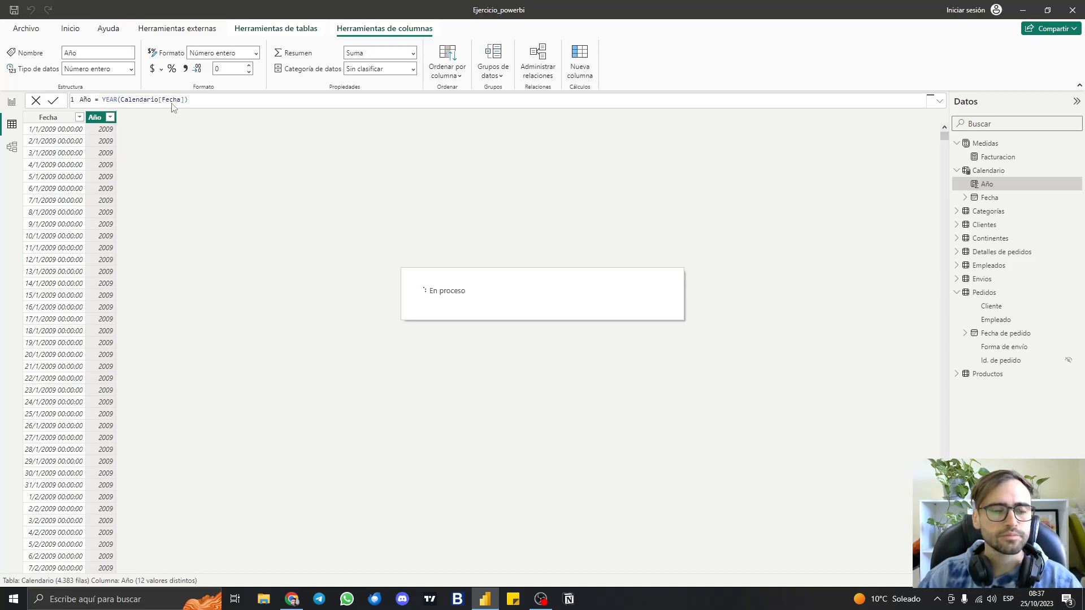
Add a calculated column to Calendario with the formula num de mes = MONTH(Calendario[Fecha])
double_click(86, 100)
text(num de mes =)
key(End)
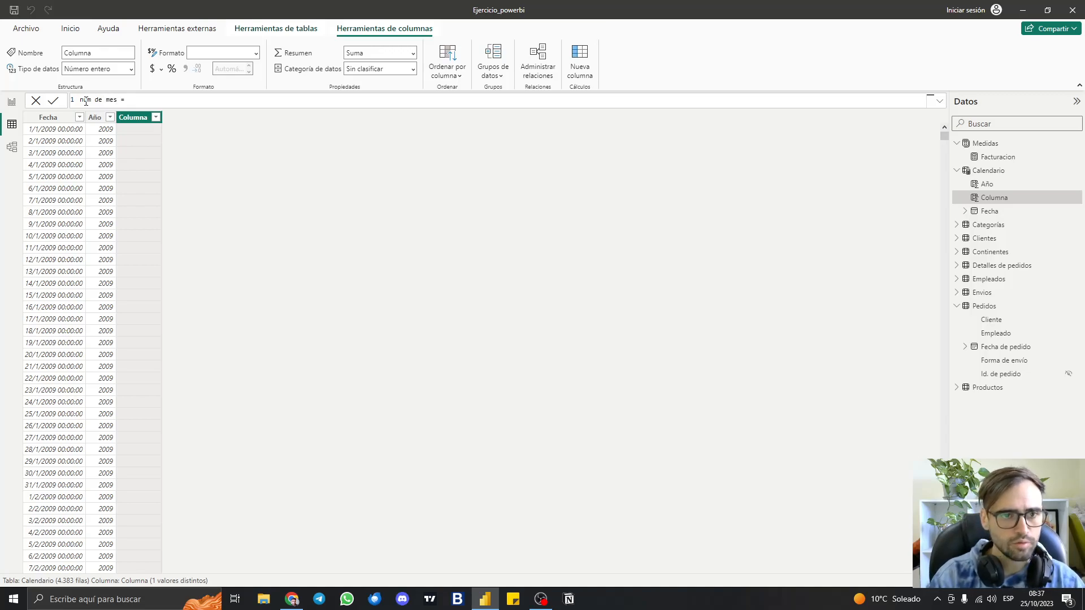
text(month)
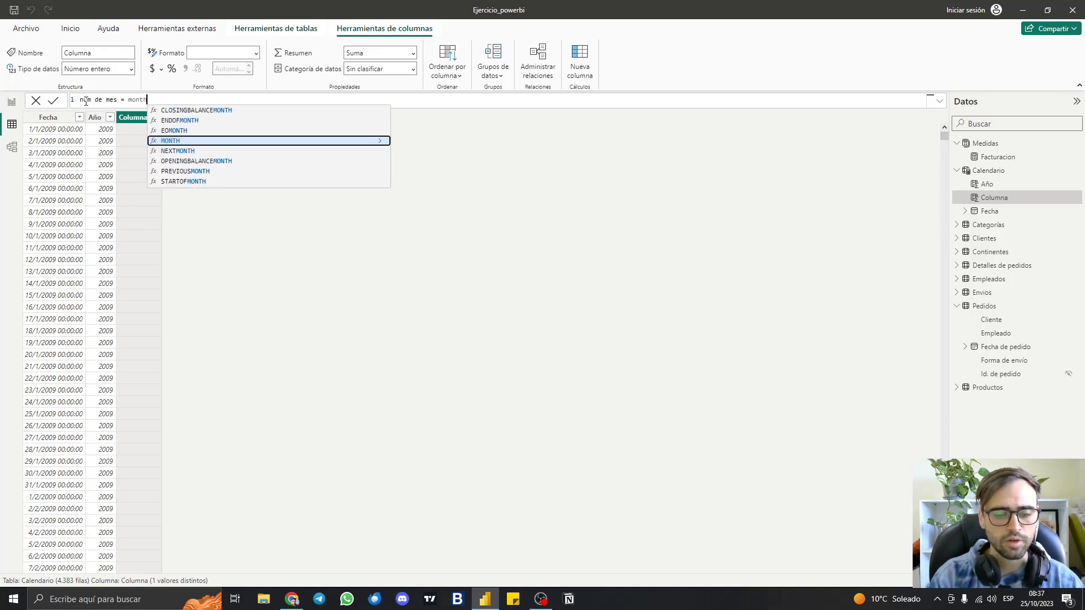
key(Tab)
text(fecha)
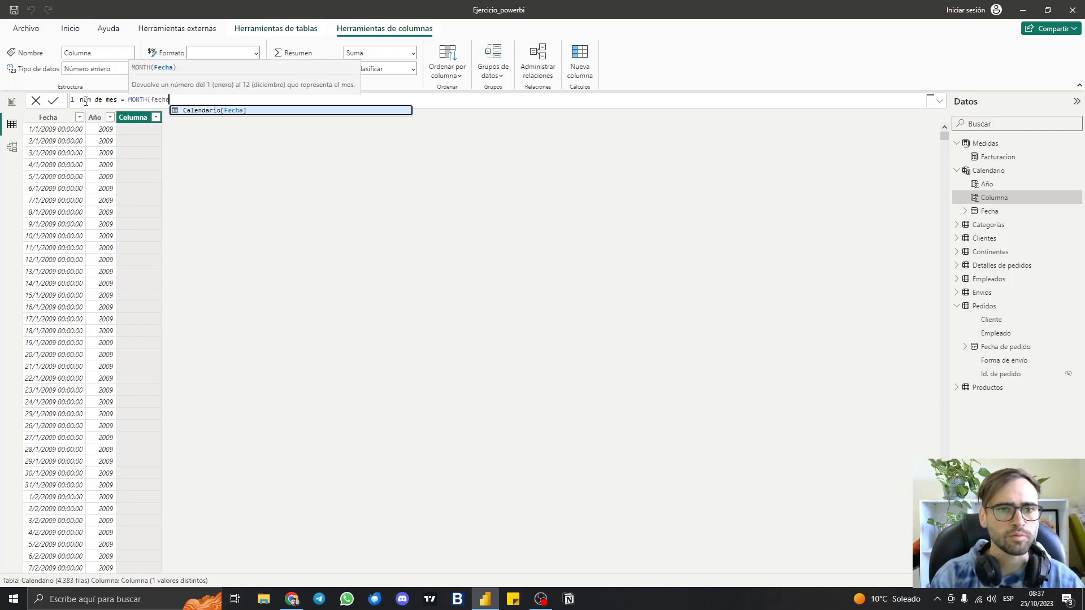
key(Tab)
text())
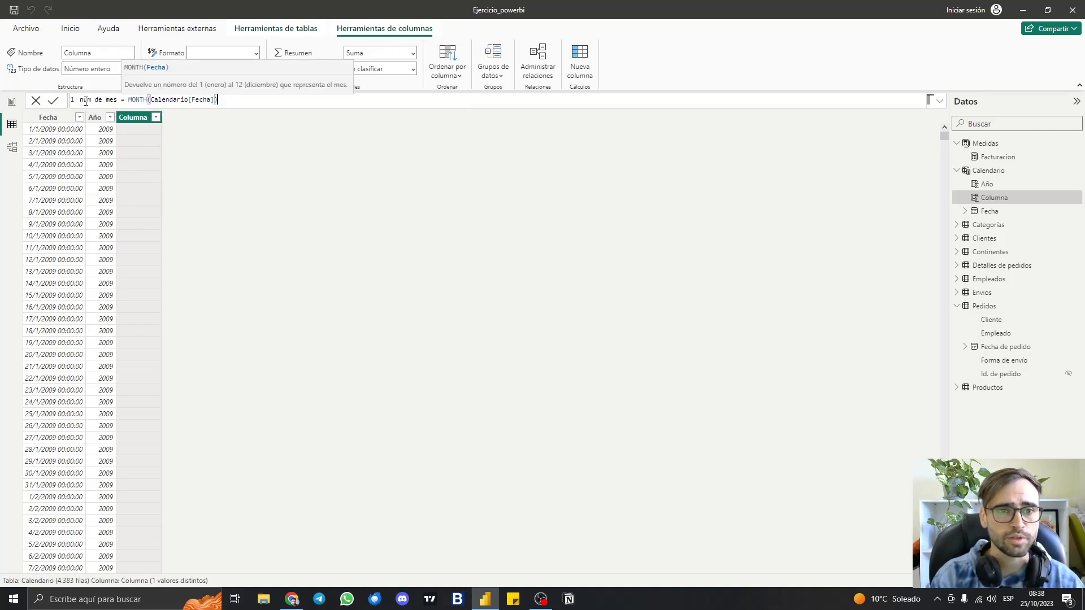
key(Return)
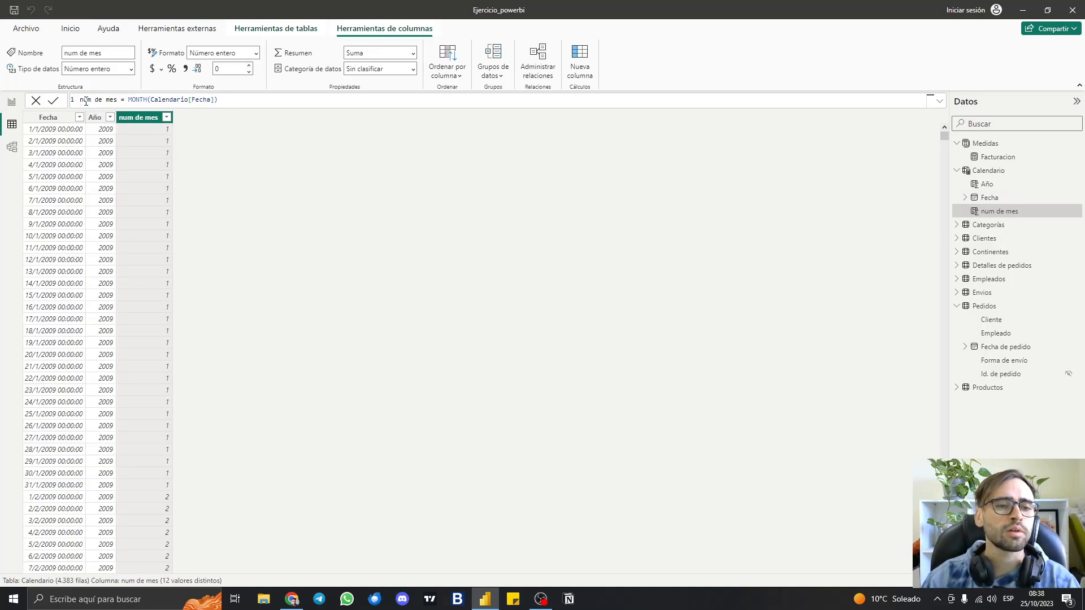
click(247, 101)
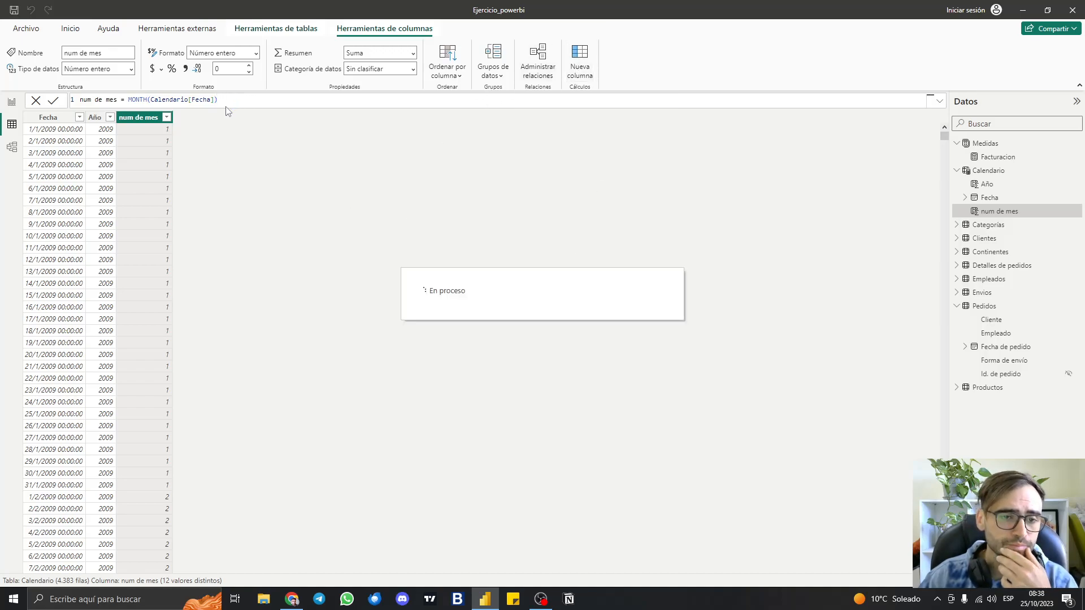
Add a calculated month-name column to Calendario with the formula Mes = FORMAT(Calendario[Fecha];"MMMM")
double_click(93, 100)
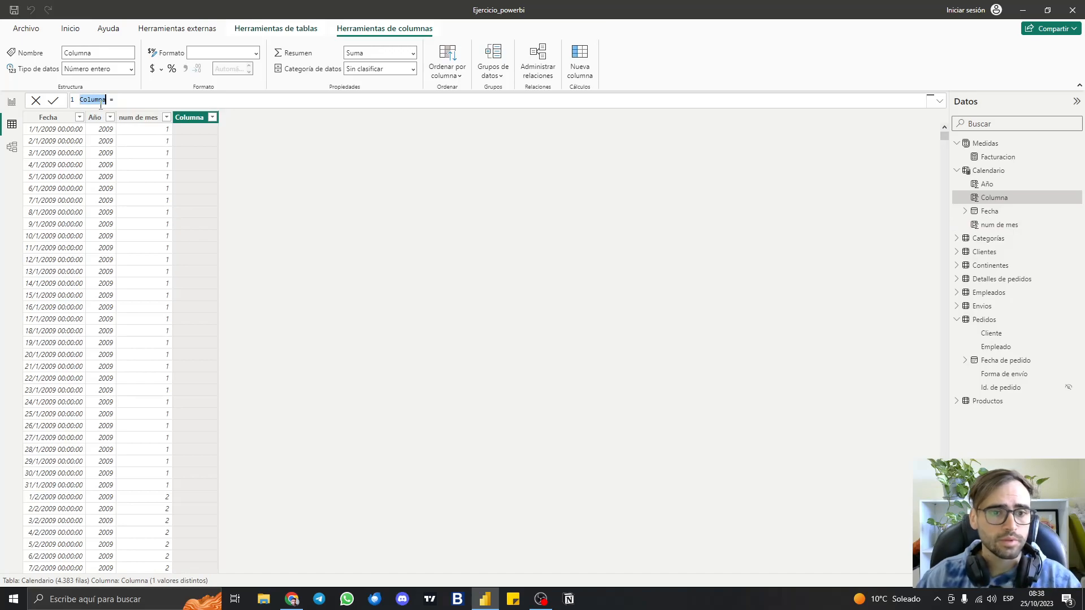
text(Mes = )
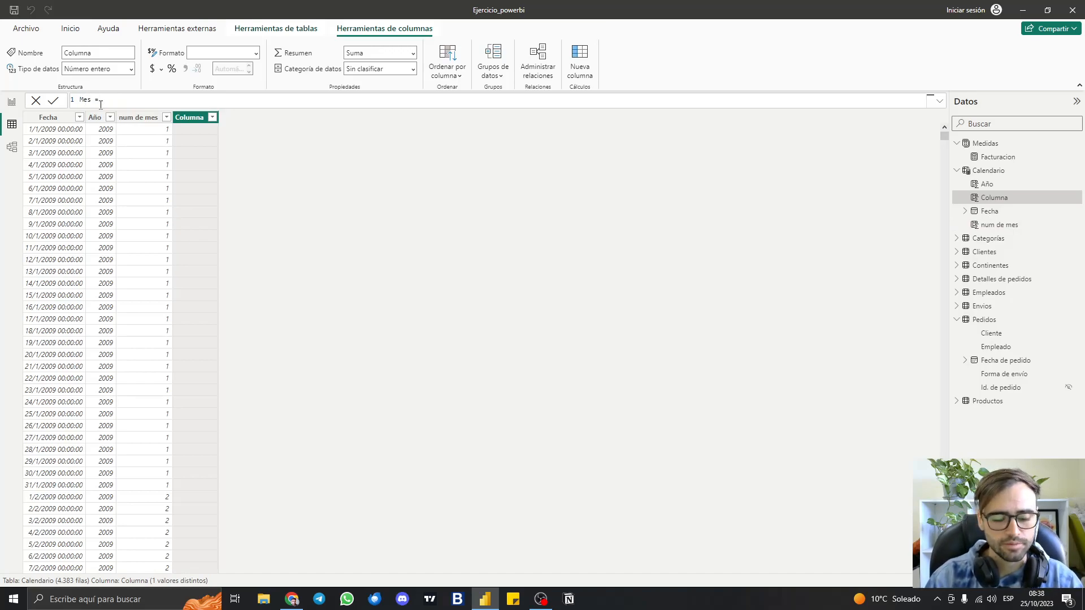
text(FORMAT()
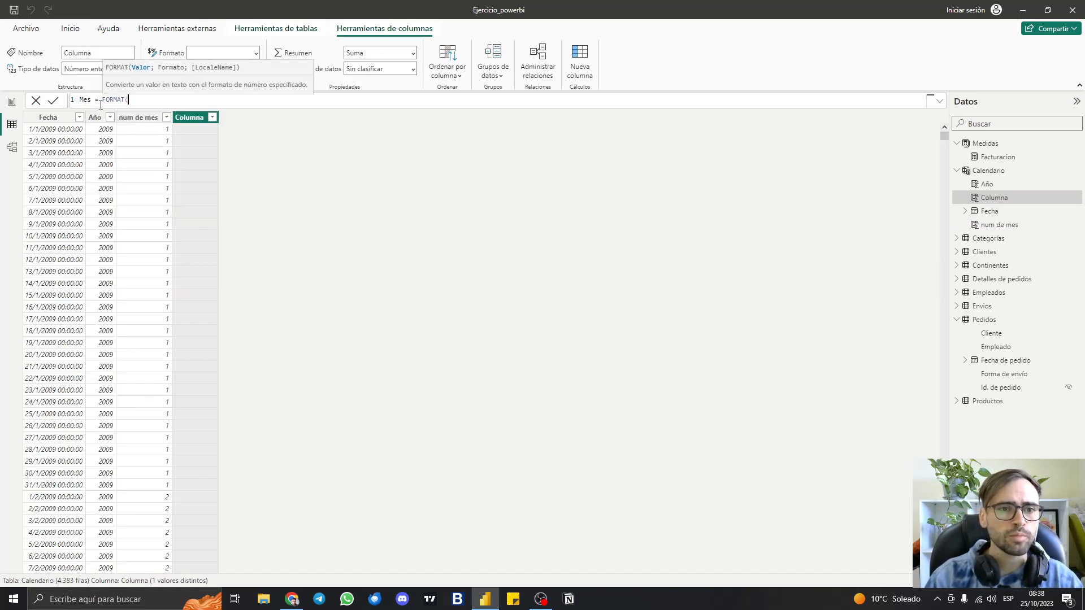
text(fec)
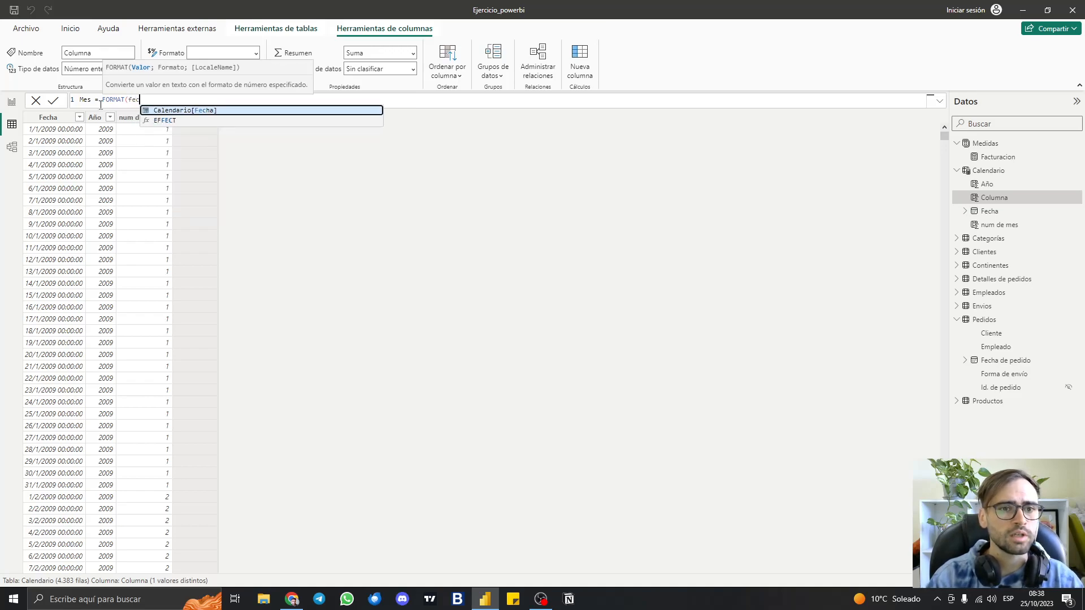
key(Tab)
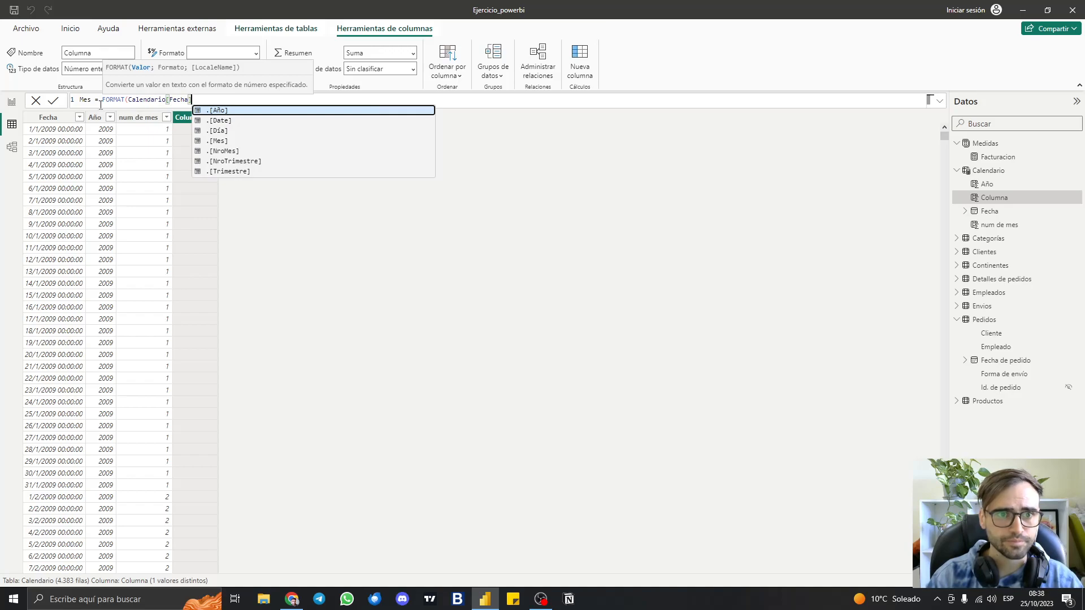
text(;)
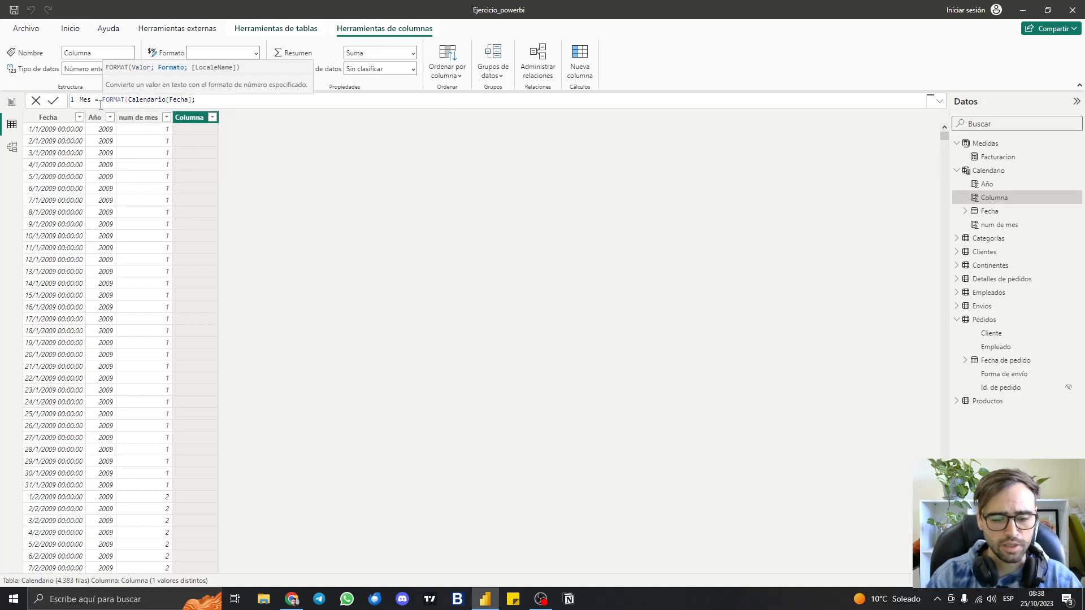
text("MM)
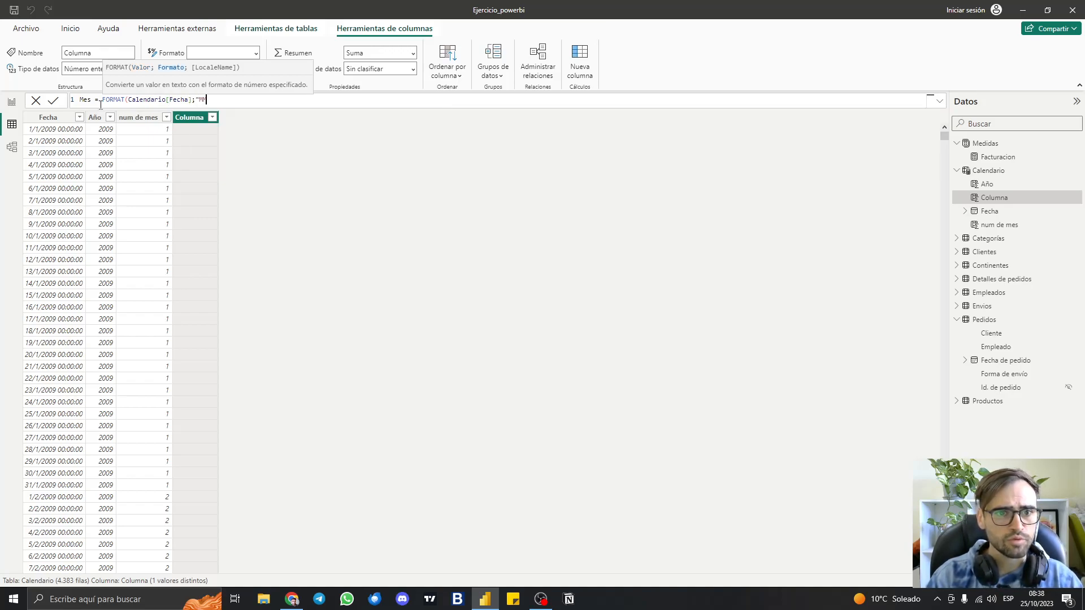
text(MM"))
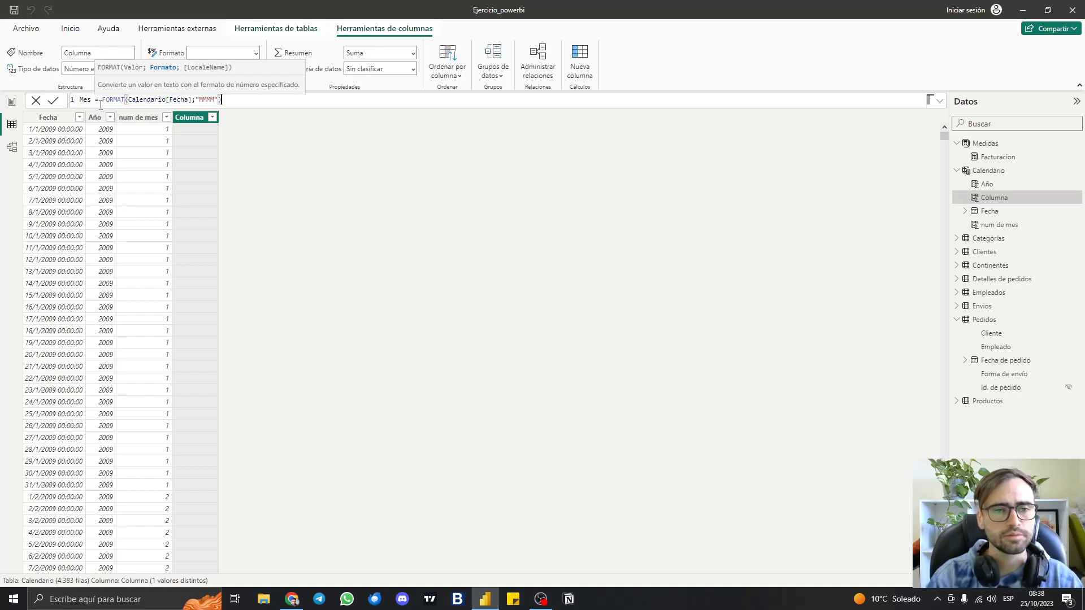
key(Return)
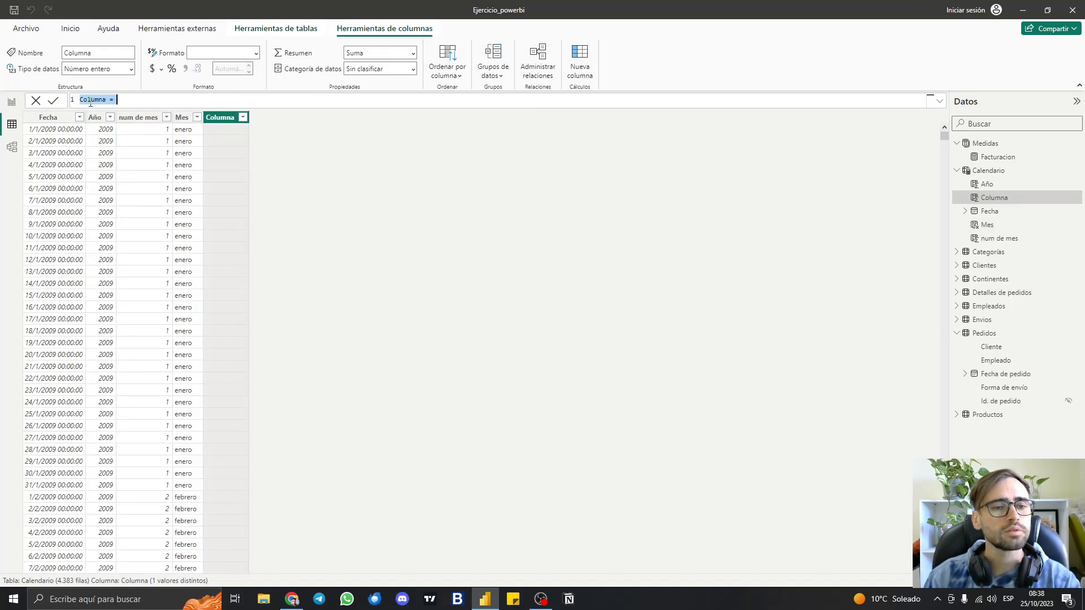
Define the new Calendario column with the formula Trimestre = QUARTER(Calendario[Fecha]) & "° Tristre"
text(Trimestre)
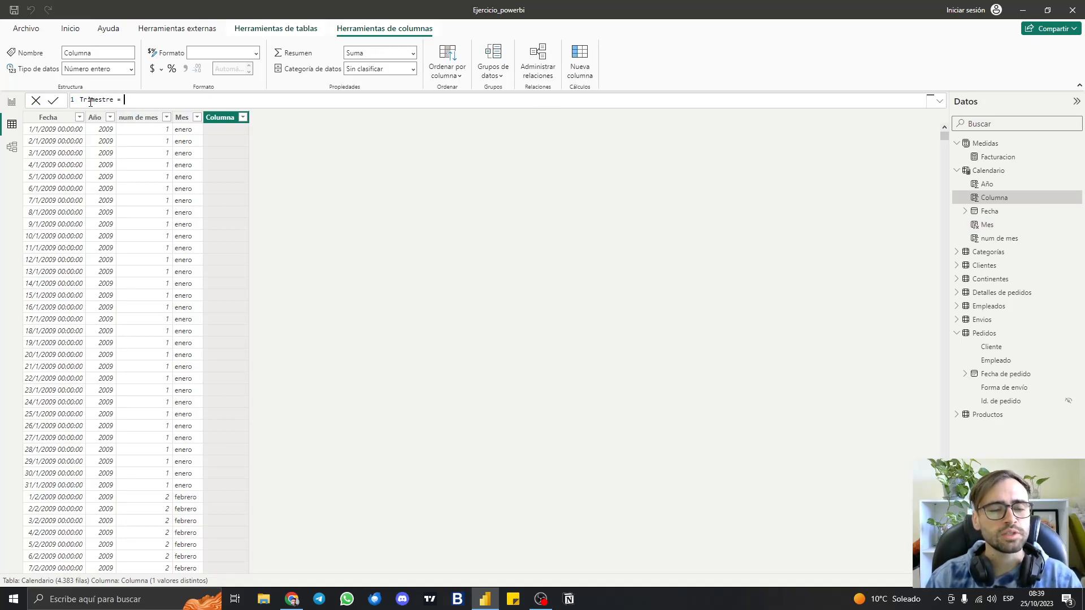
text(QUARTE)
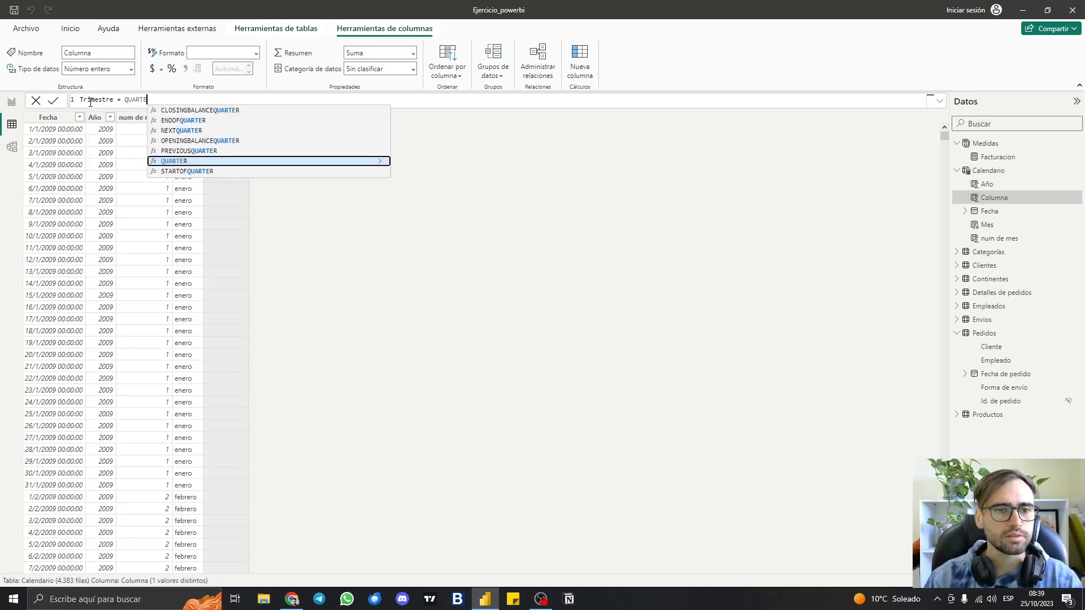
key(Tab)
text(Calendario[Fecha])
key(Tab)
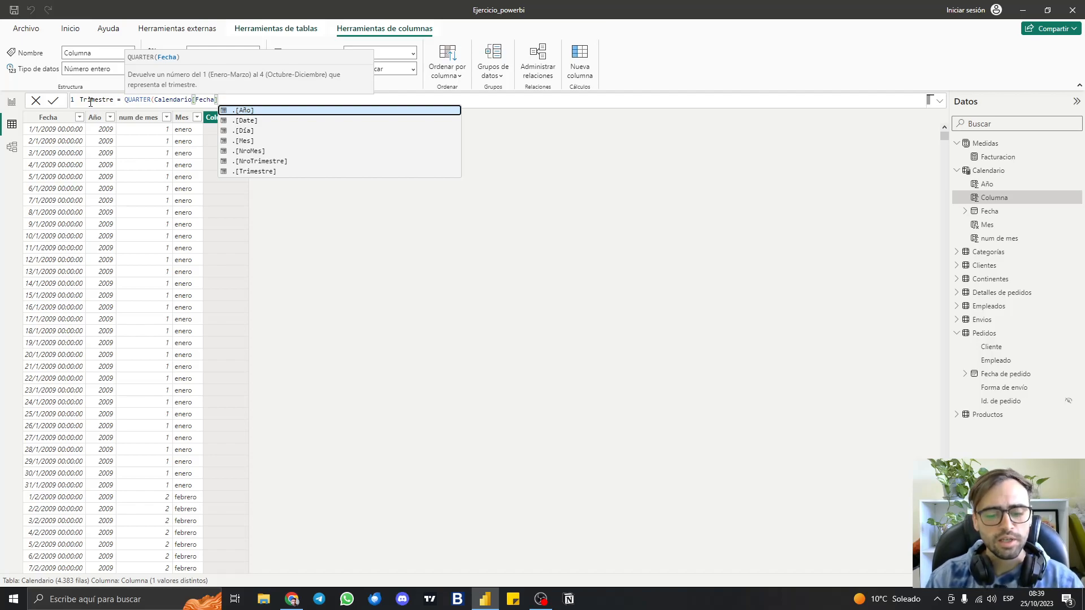
text())
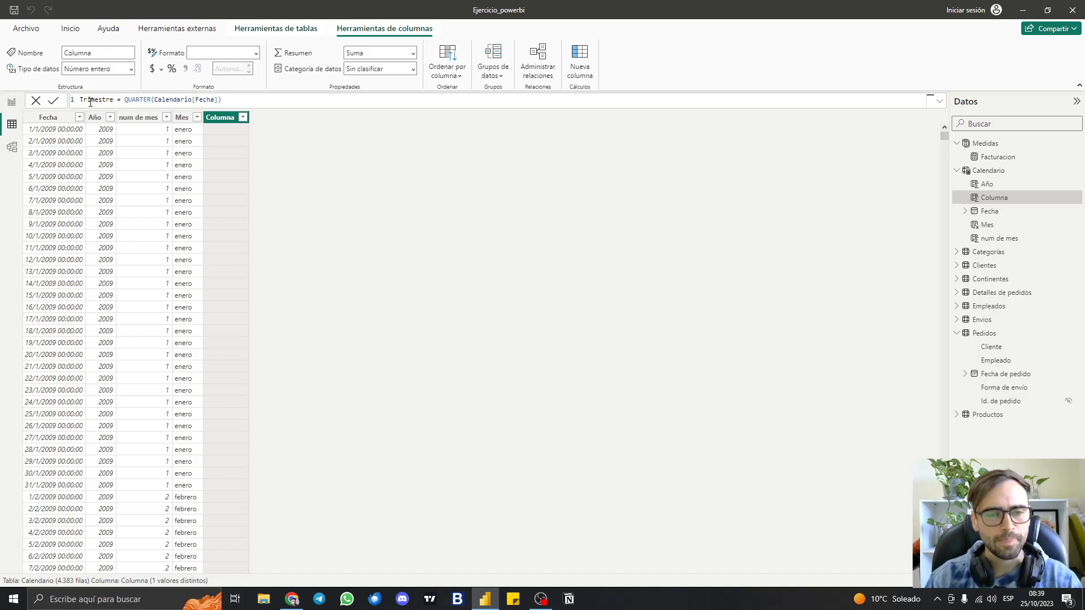
text( &)
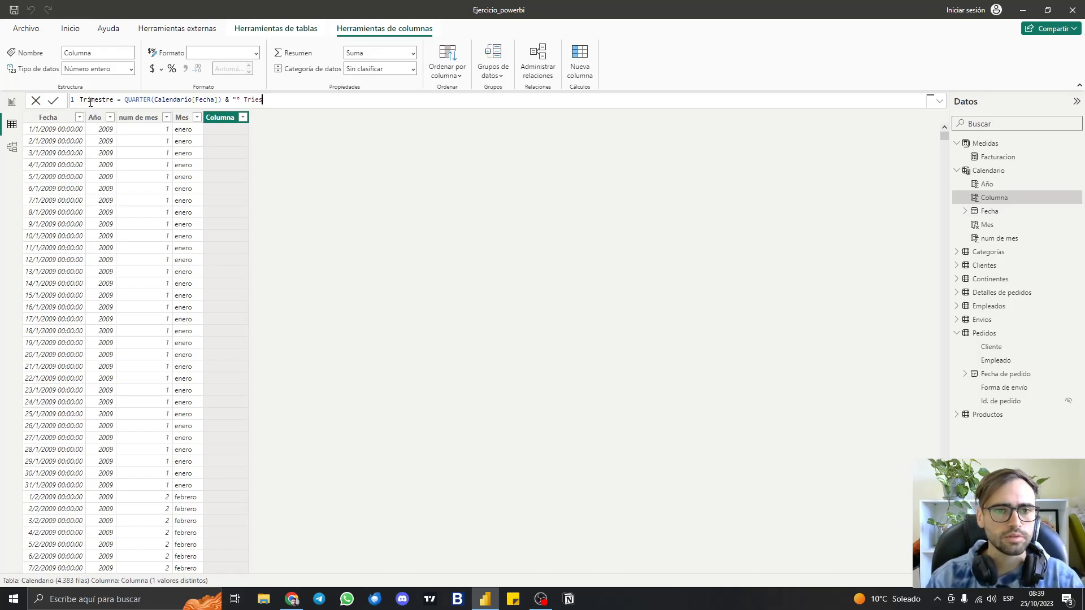
text("° Tristre")
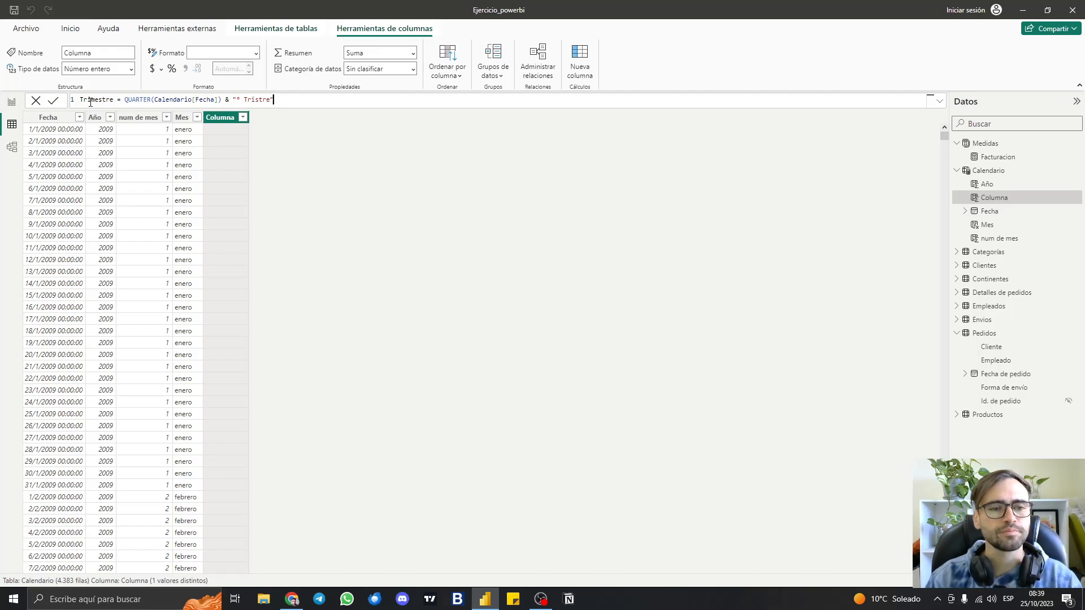
key(Return)
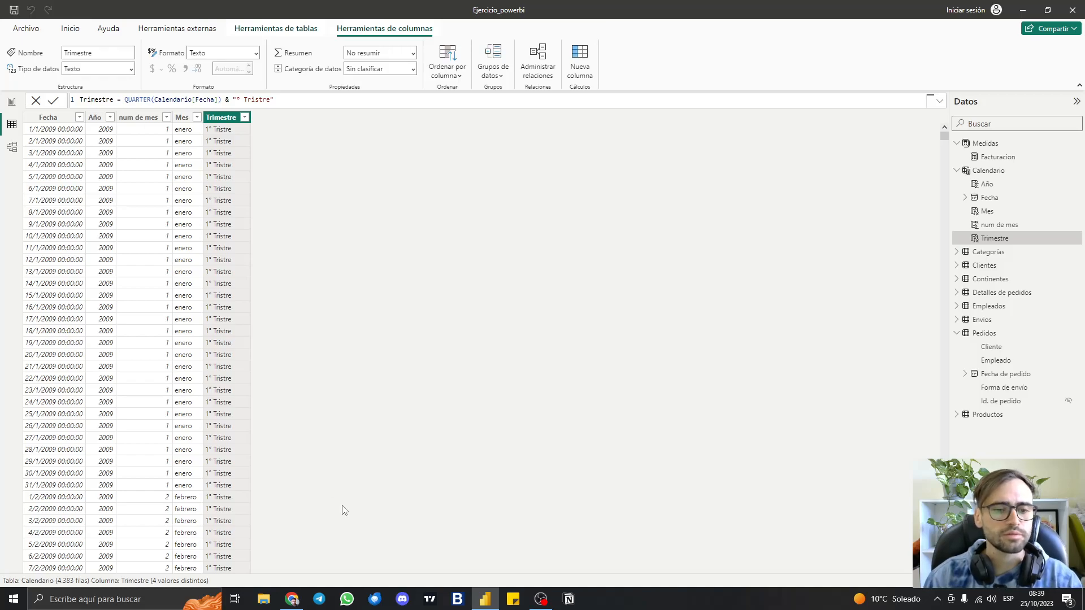
scroll(343, 510, down, 20)
scroll(466, 462, up, 20)
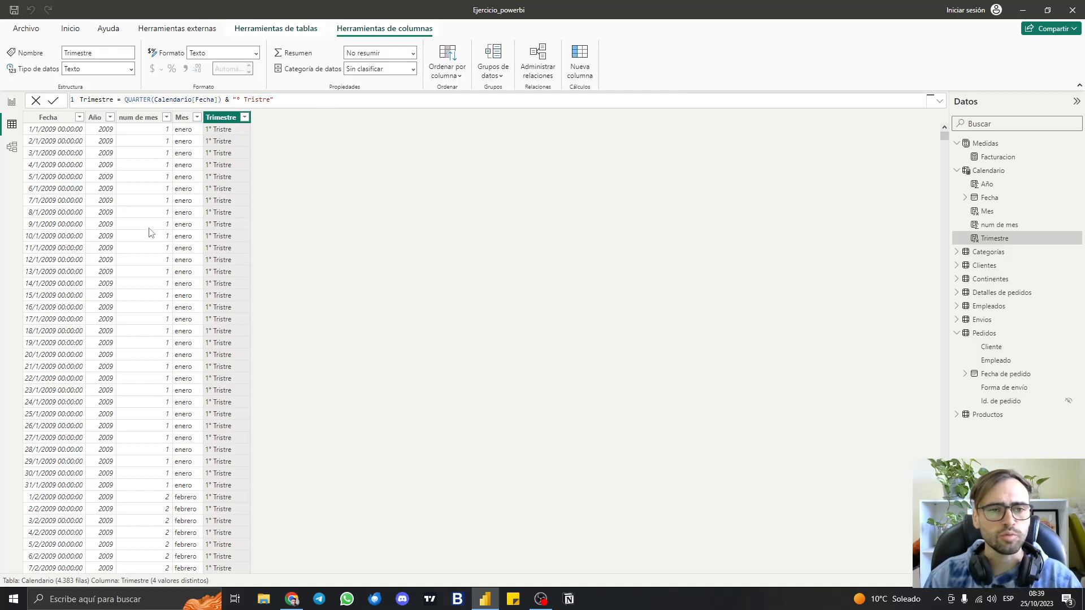
Add a calculated column to Calendario with the formula Semestre = IF(Calendario[num de mes] < 7;"1° Trimestre";"2° Trimestre")
double_click(93, 101)
text(Su)
text(mestre)
text( = IF()
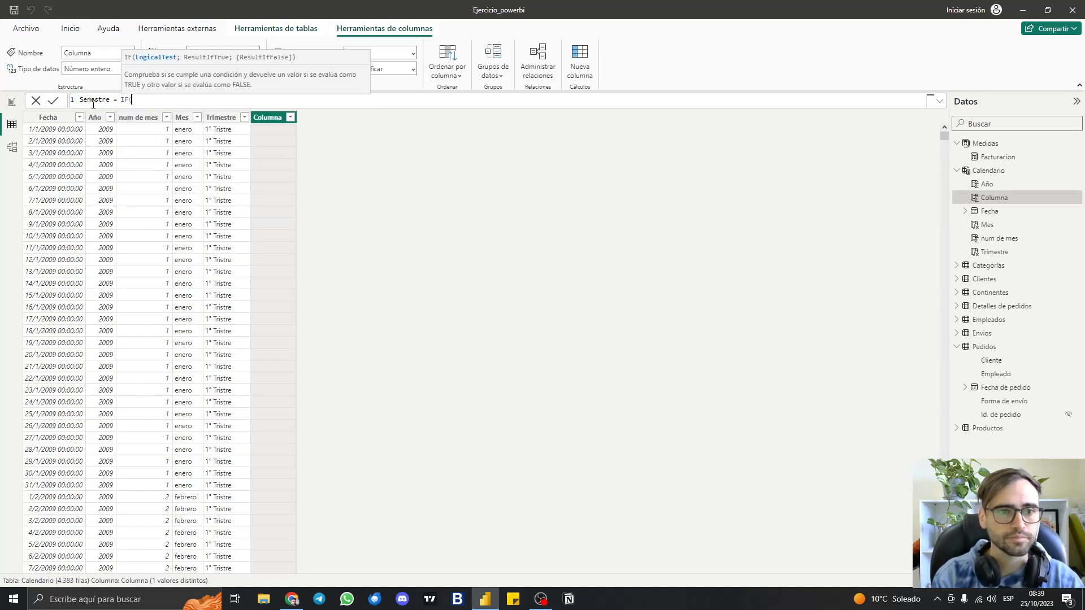
text(nu)
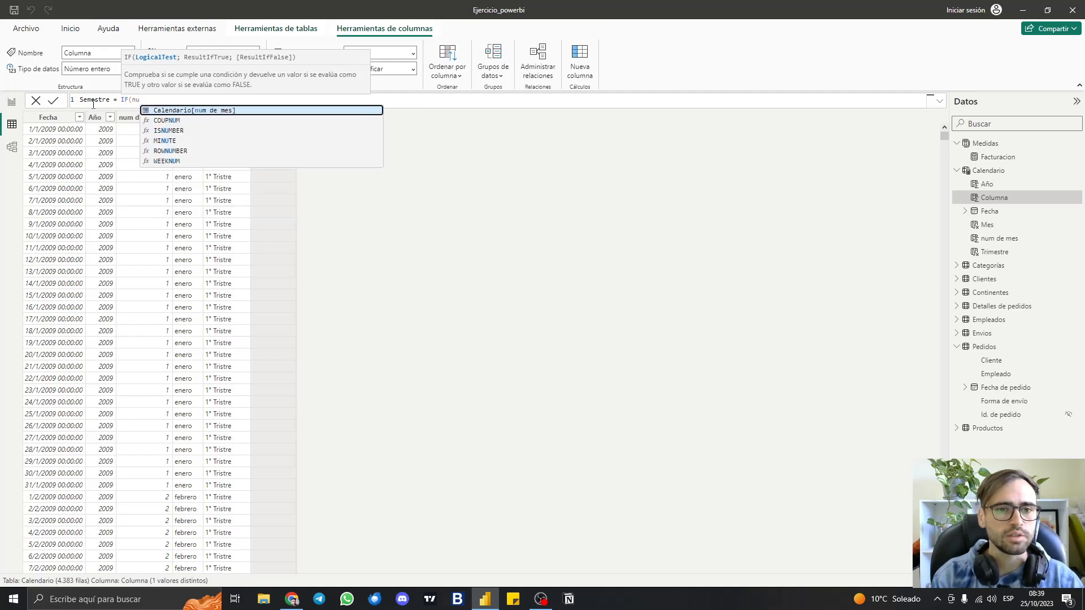
key(Tab)
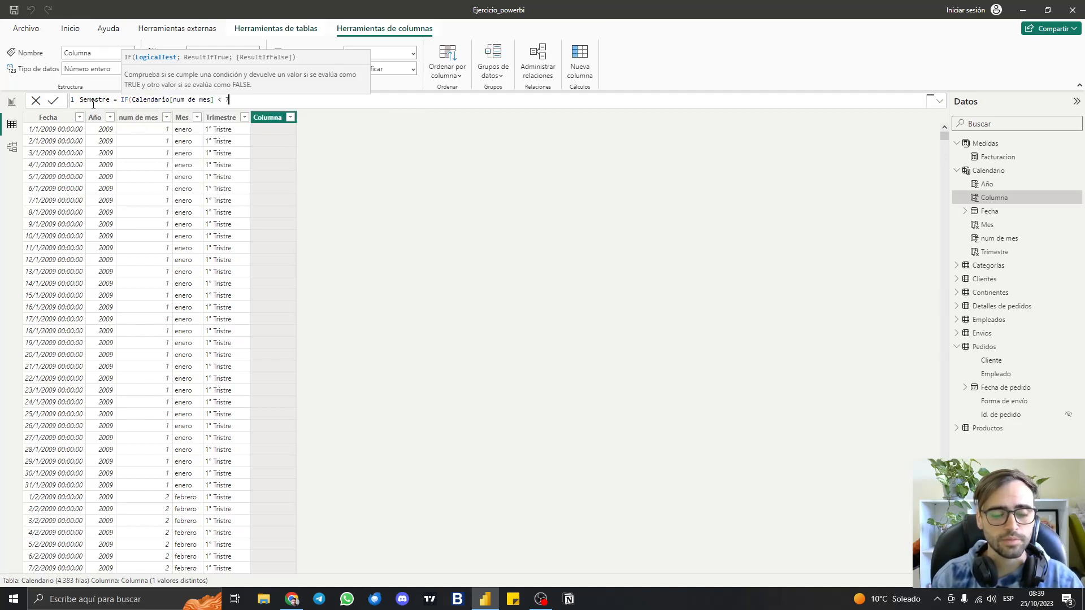
text(< 7;"1)
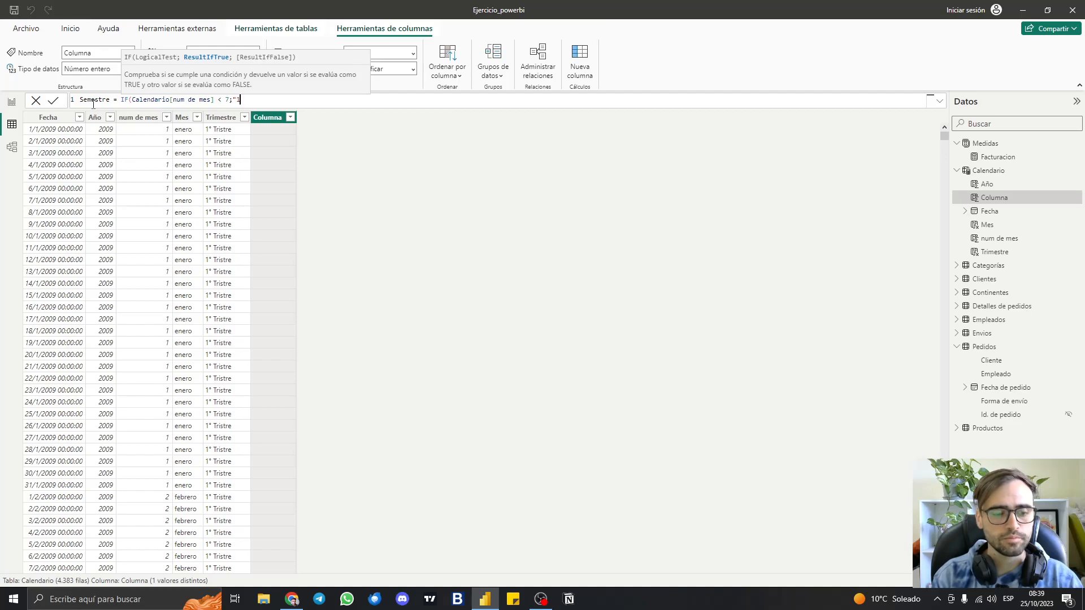
text(° Trimes)
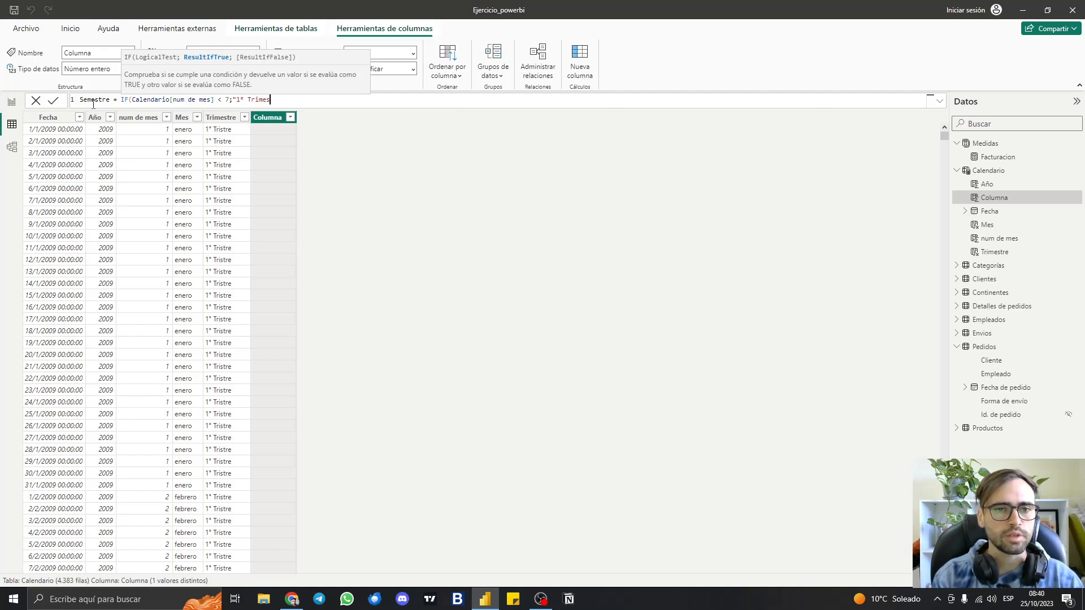
text(tre";)
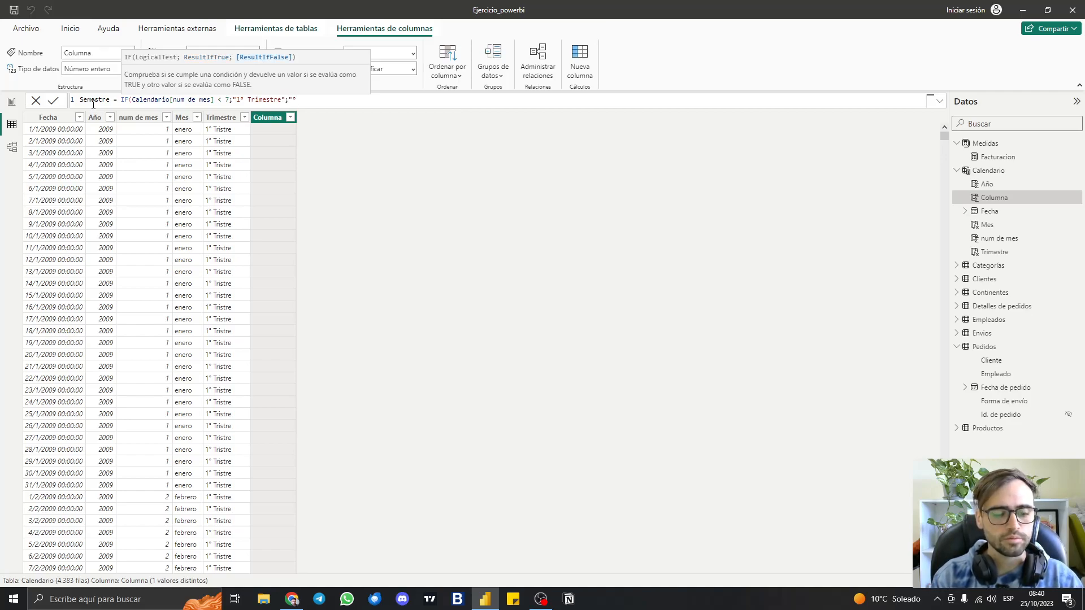
text("2° Trimestre)
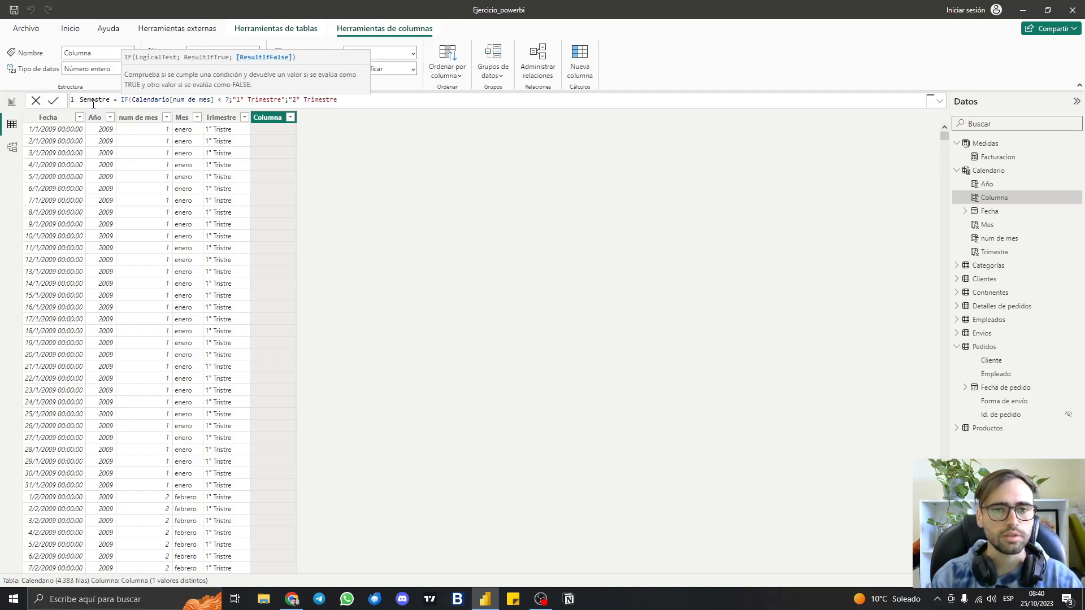
text("))
key(Return)
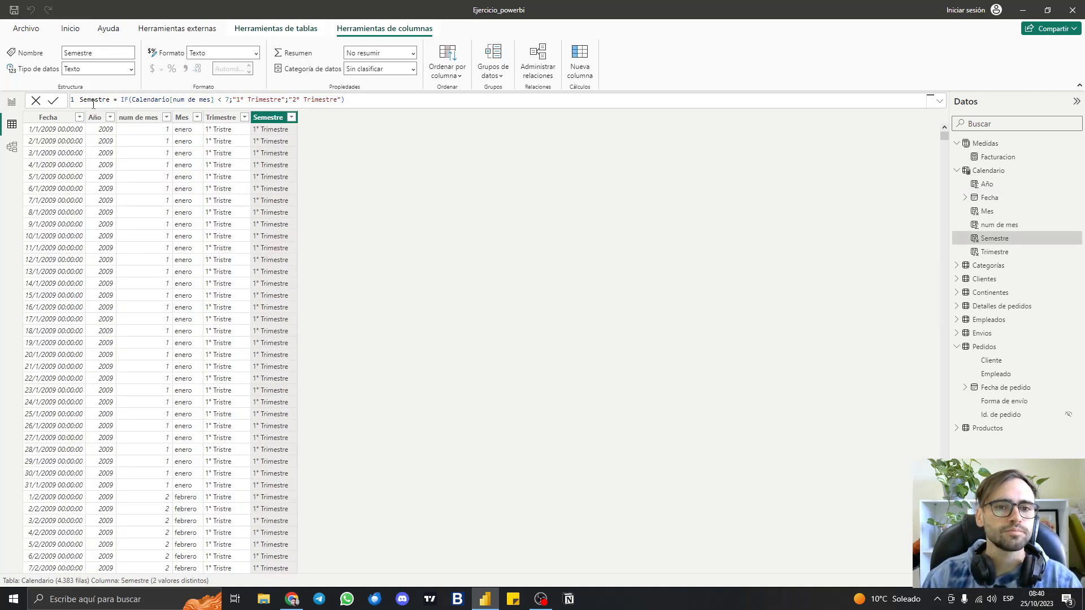
Change both text results in the Semestre column's formula to "1° Semestre" and "2° Semestre"
double_click(264, 100)
text(Sem)
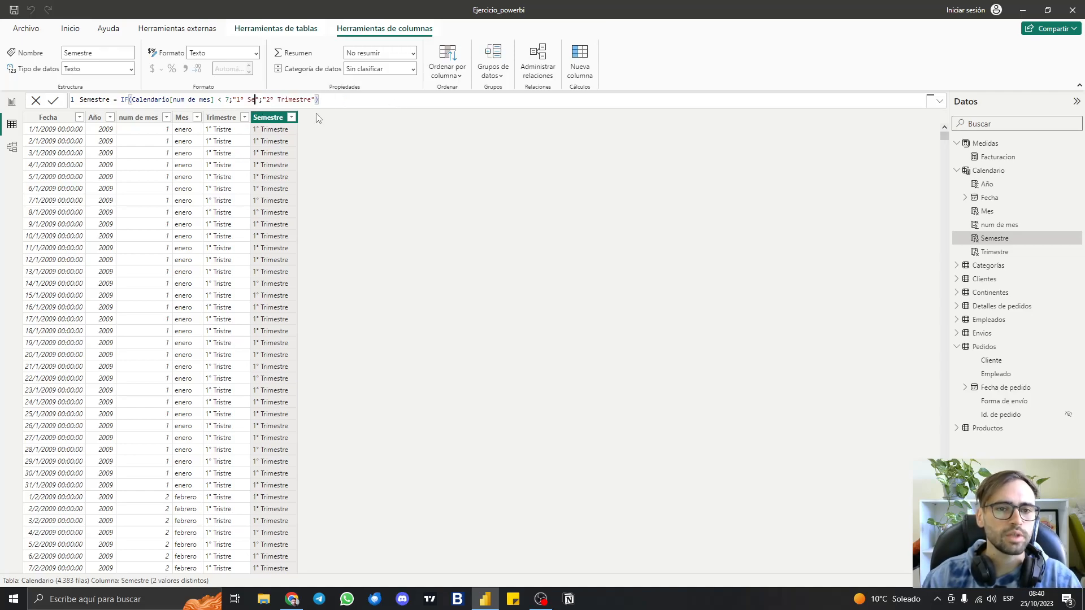
text(estre)
key(End)
key(shift+Left)
key(shift+Left)
key(shift+Left)
key(shift+Left)
key(shift+Left)
key(shift+Left)
key(shift+Left)
key(shift+Left)
key(shift+Left)
text(Semestre)
key(Return)
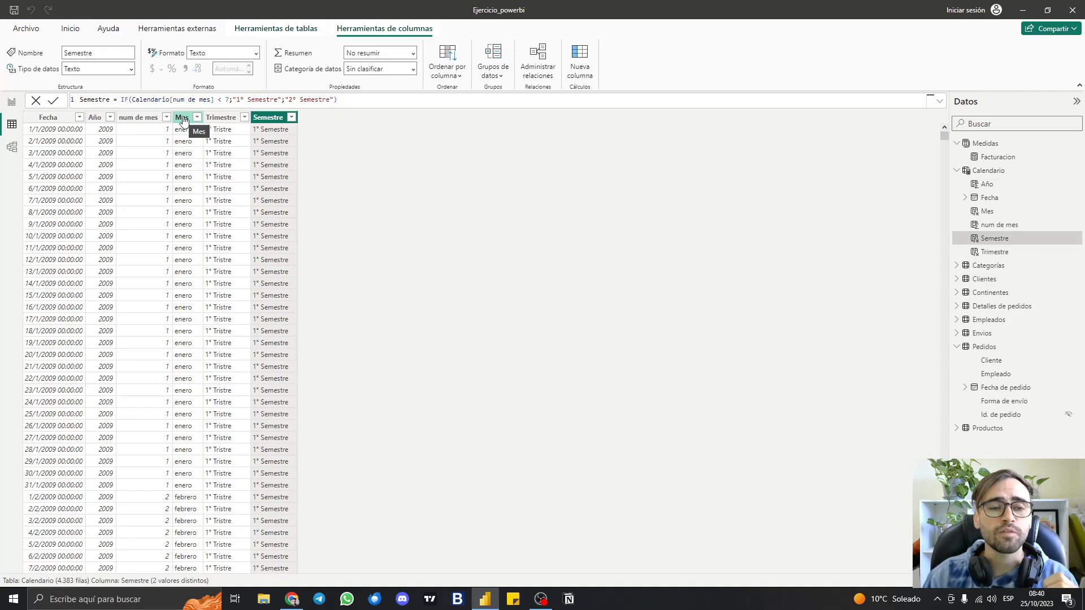
scroll(191, 174, down, 6)
scroll(191, 174, up, 6)
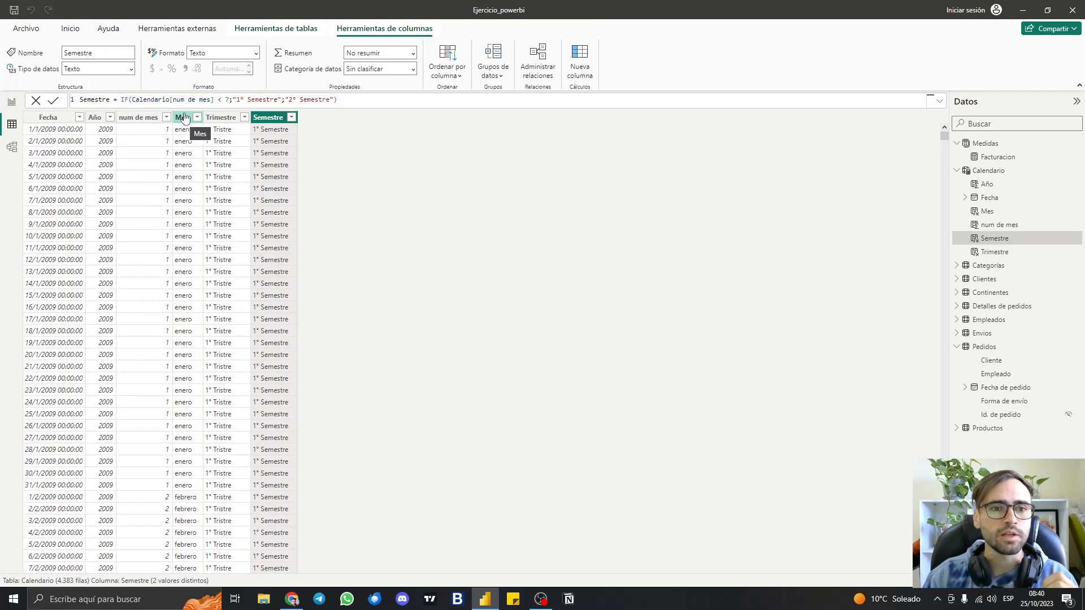
Sort the Mes column of the Calendario table by the num de mes column
click(183, 117)
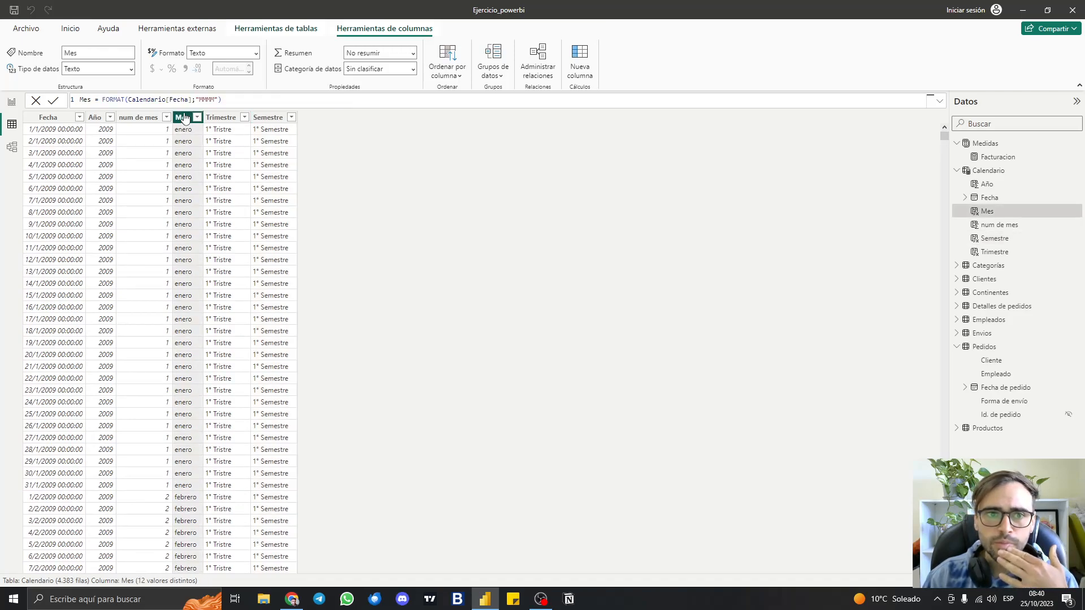
click(447, 70)
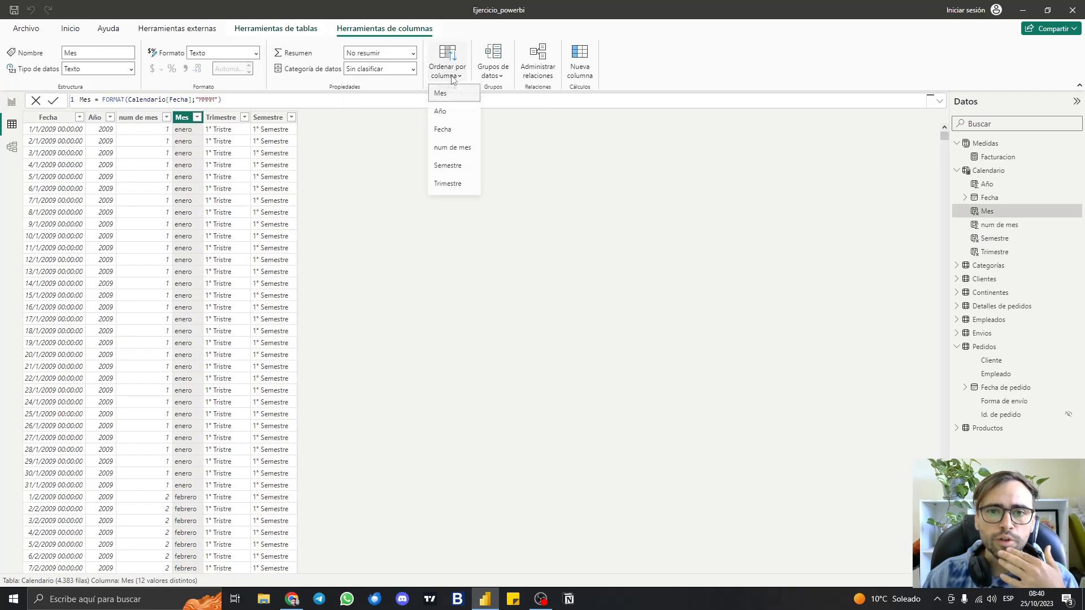
click(454, 152)
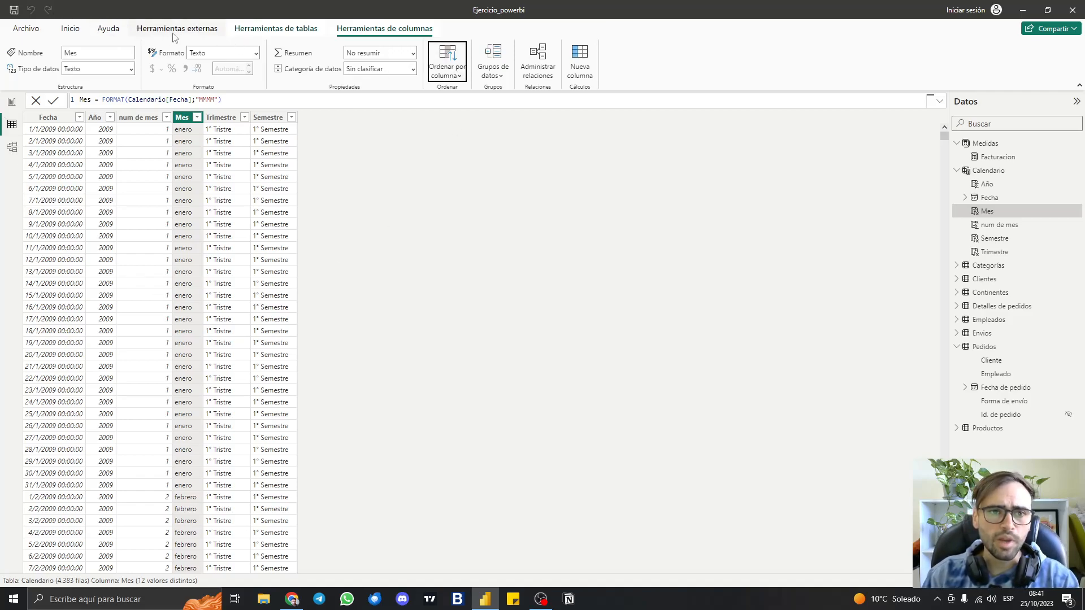
Mark the Calendario table as a date table, using Fecha as its date column
click(277, 29)
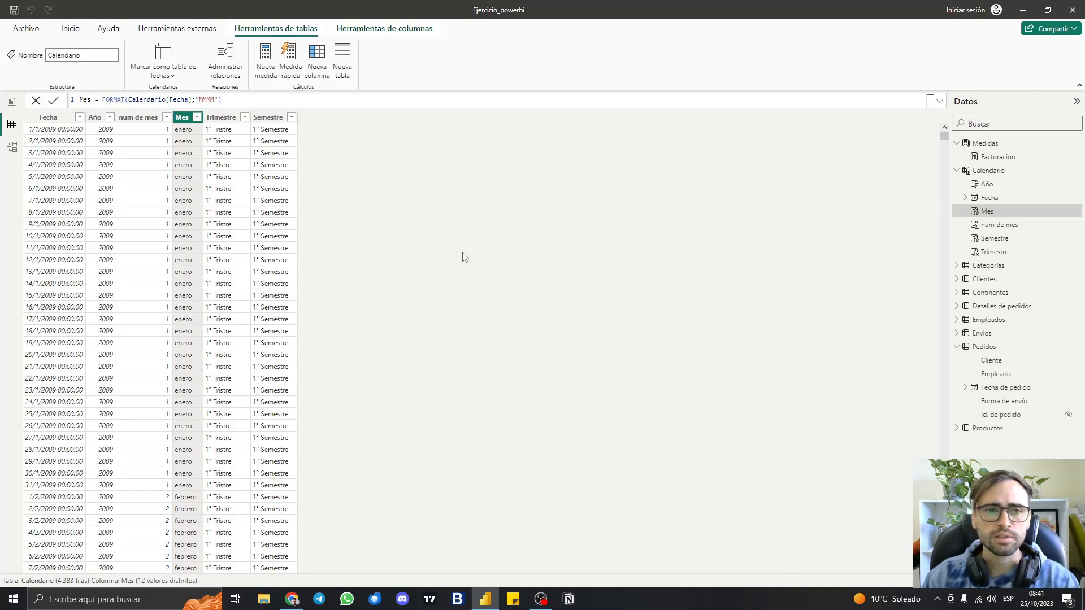
click(175, 75)
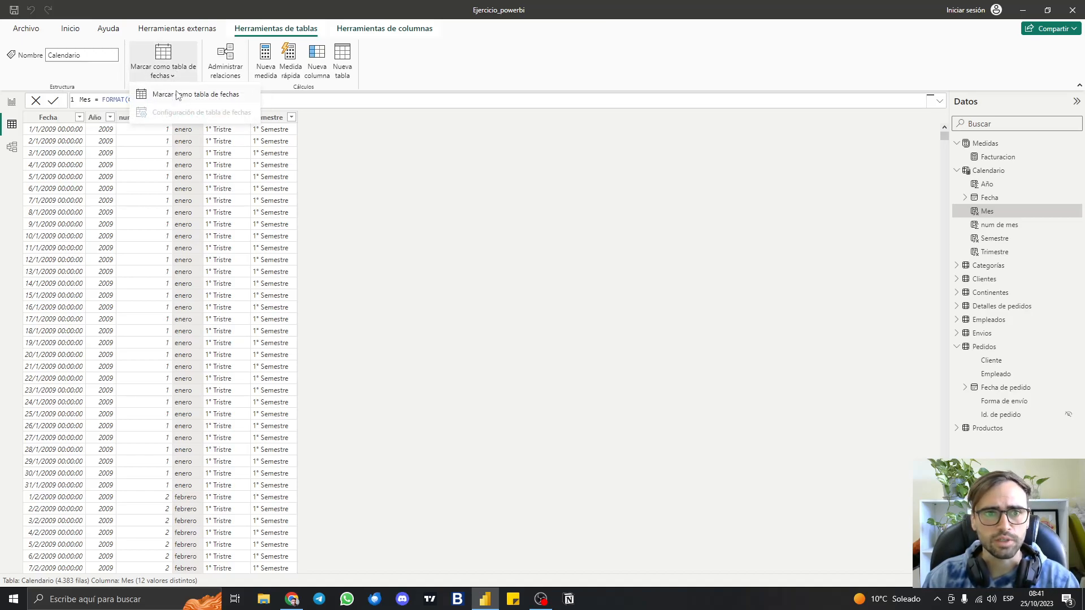
click(177, 94)
click(535, 277)
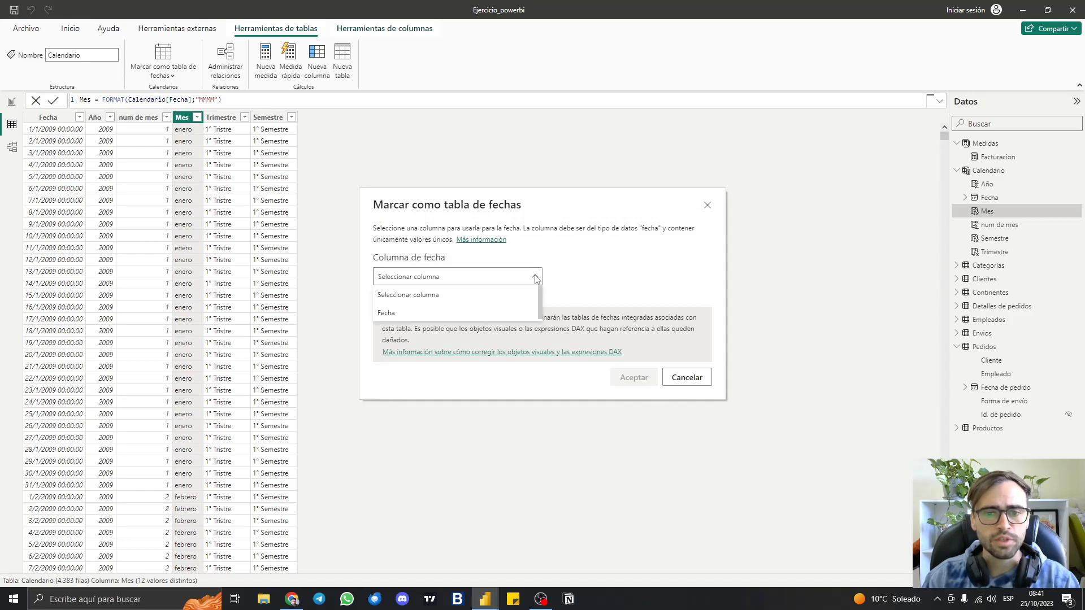
click(460, 312)
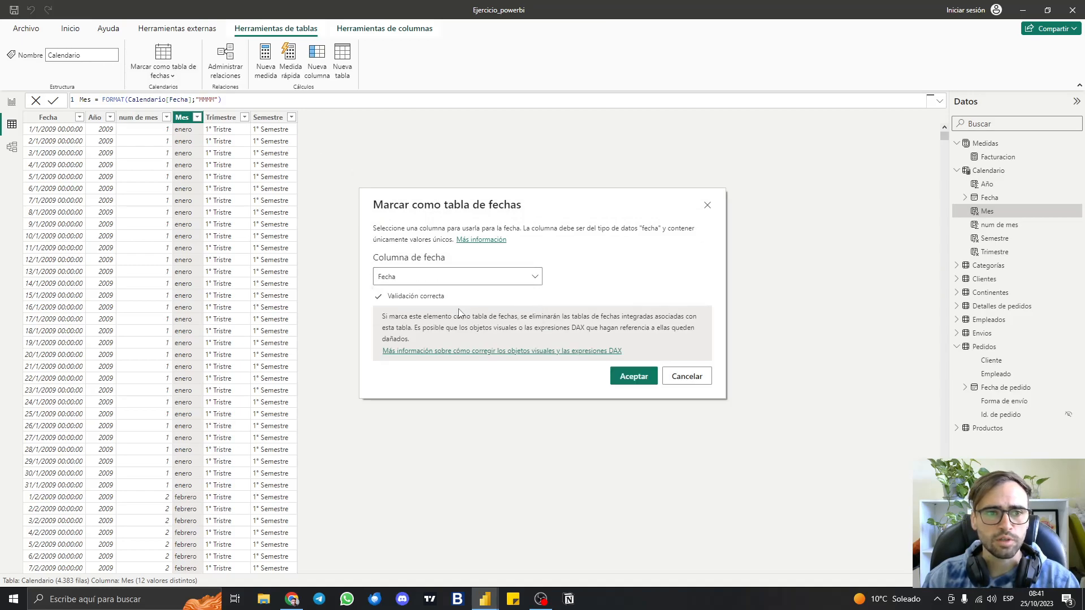
click(635, 377)
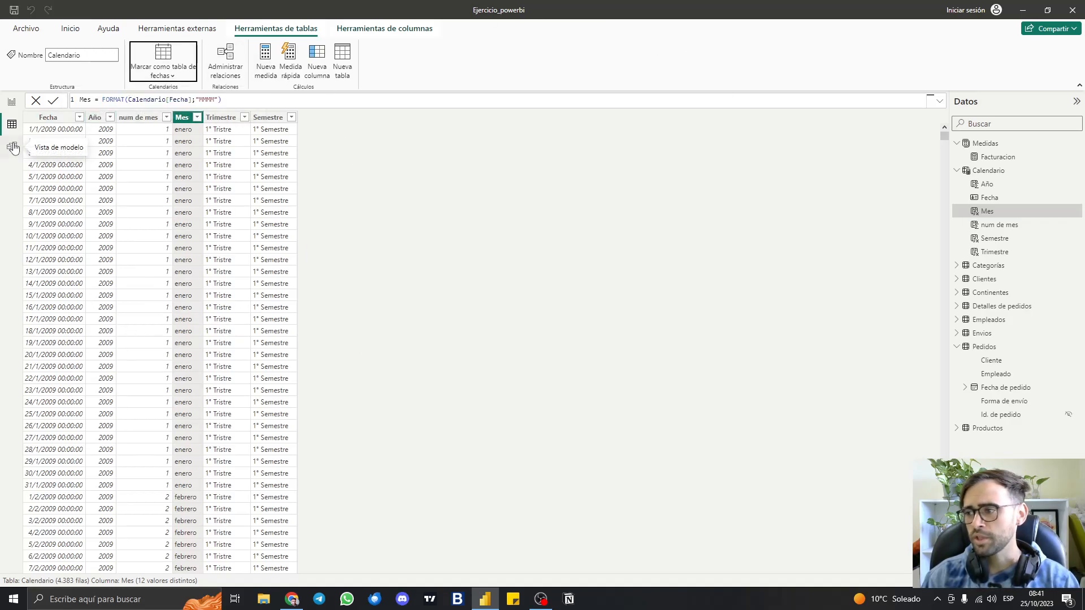
In the model diagram, move the Calendario table above Medidas and relate its Fecha field to Fecha de pedido in Pedidos
click(13, 148)
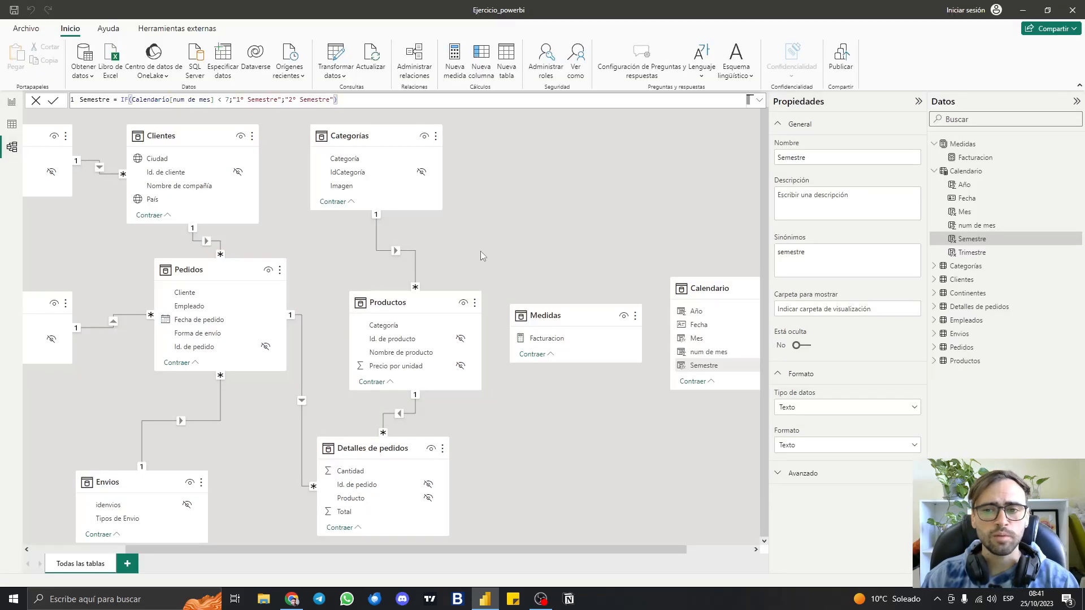
drag(700, 289, 644, 173)
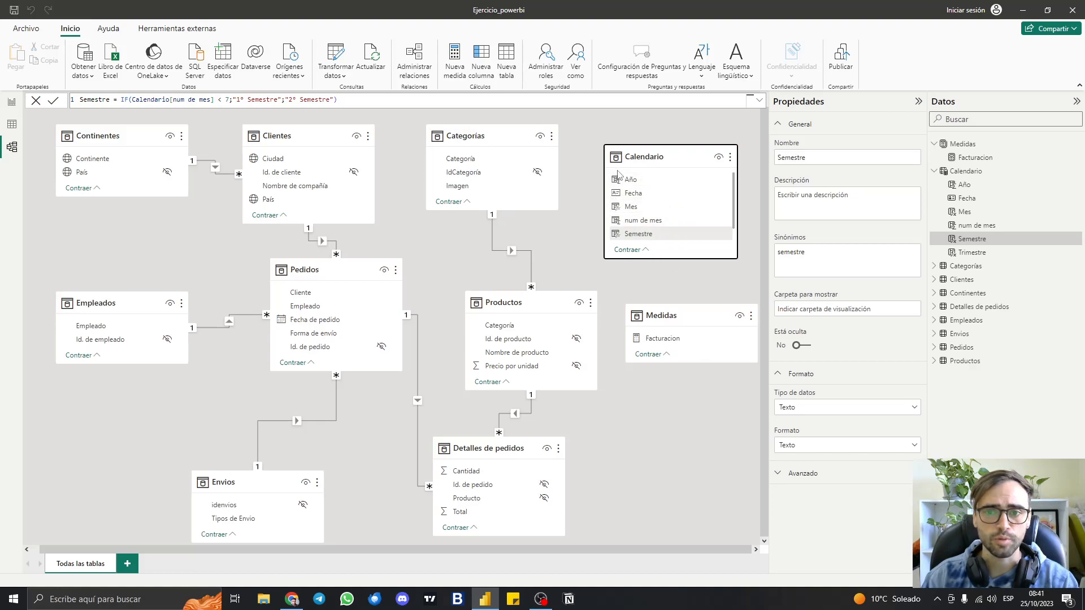
drag(662, 193, 349, 326)
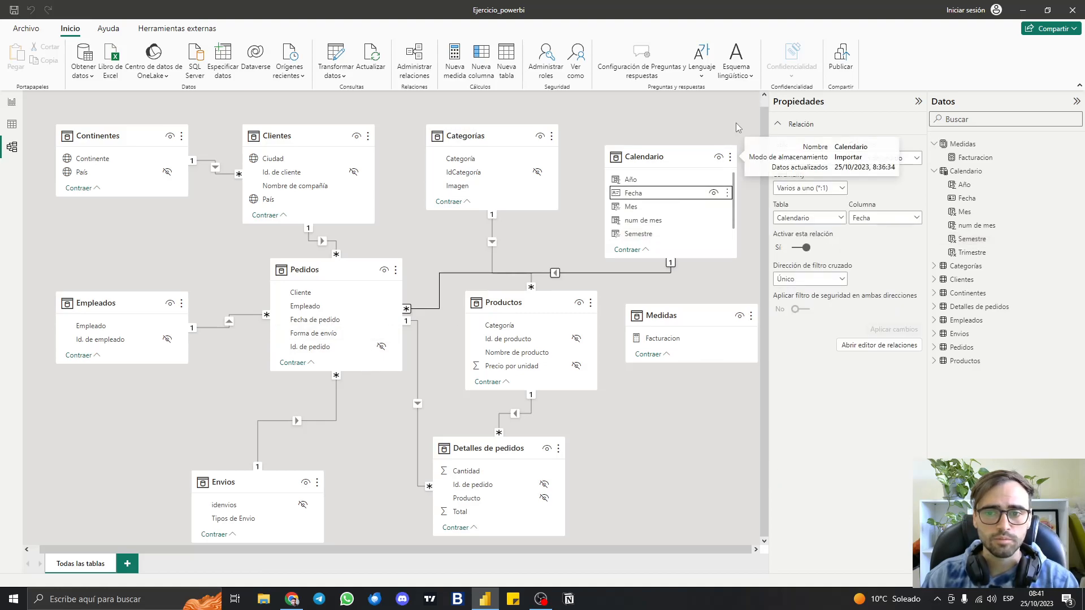
Add a stacked column chart to the Tabla Calendario report page with Año from Calendario on the X axis
click(12, 104)
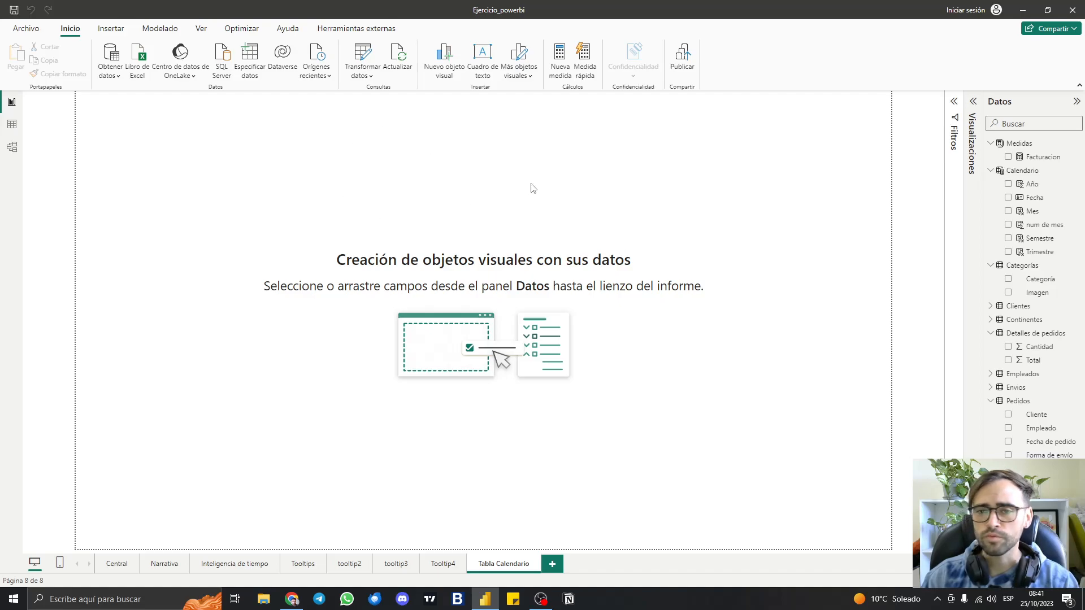
click(955, 123)
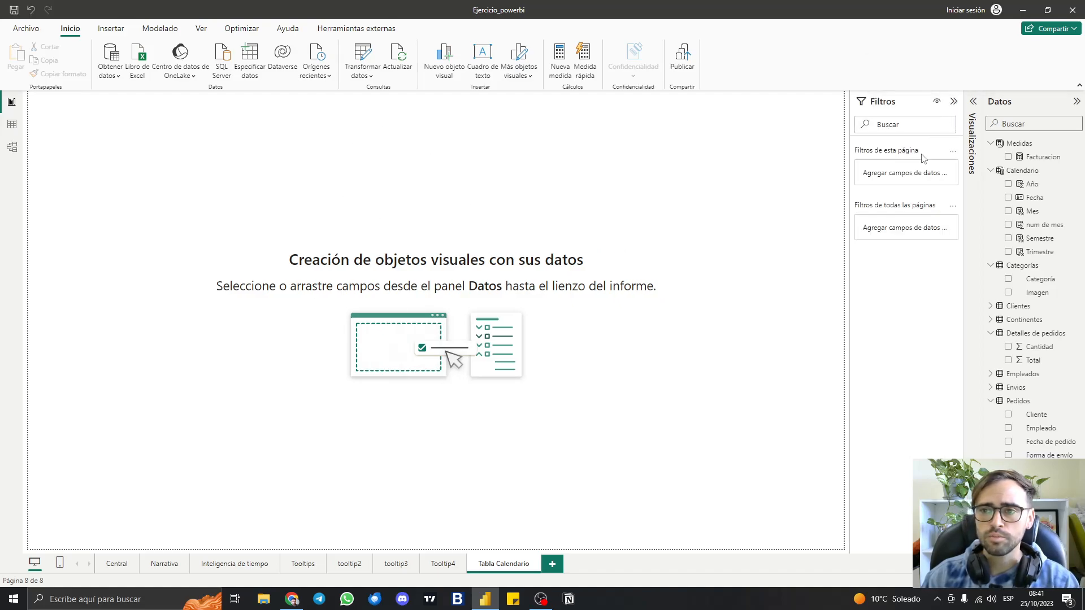
click(973, 102)
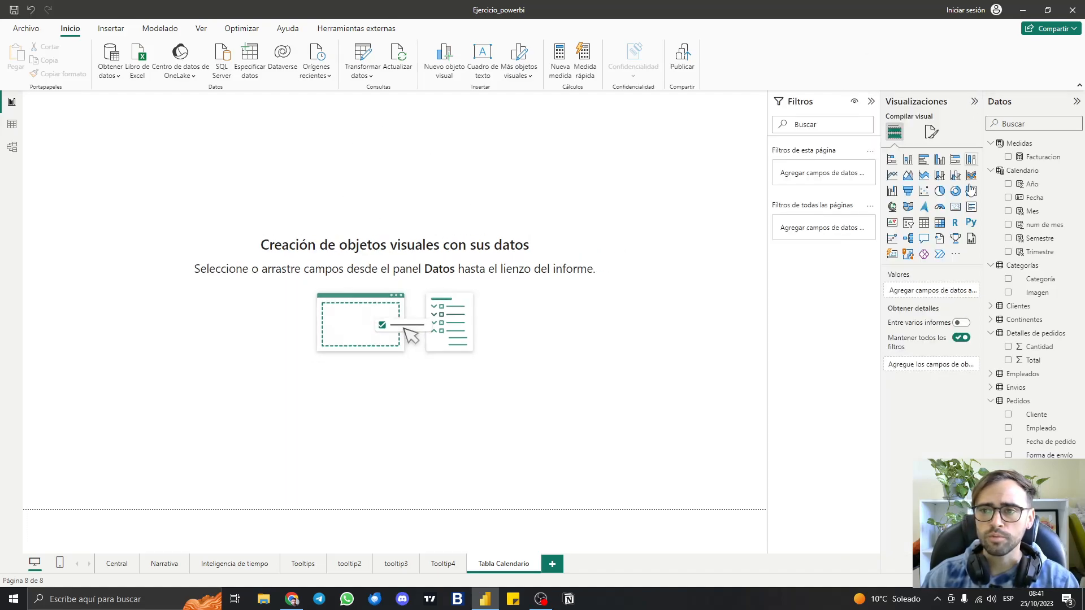
click(907, 160)
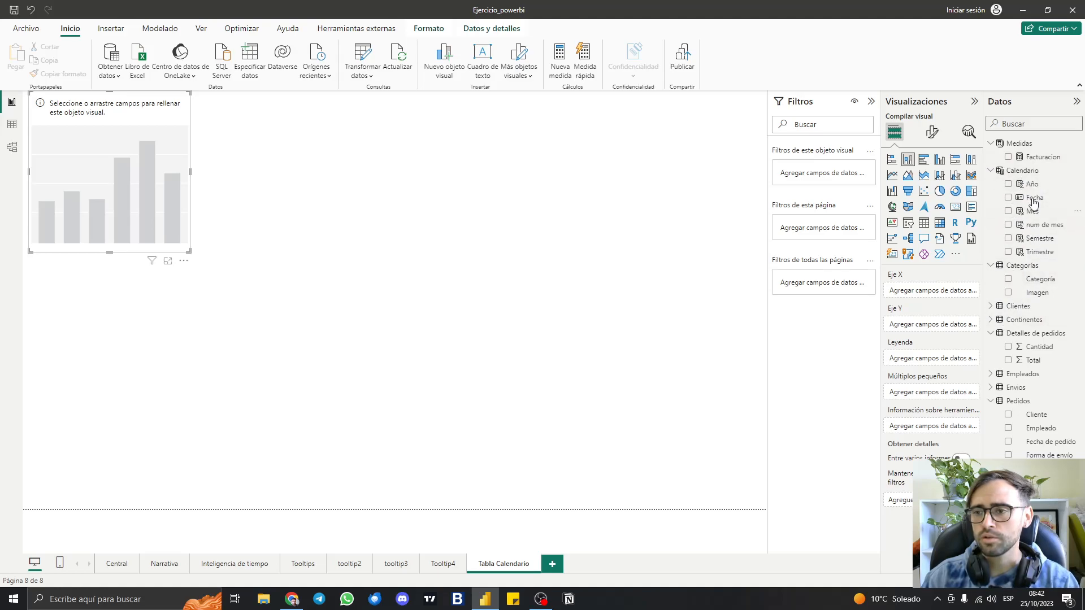
drag(1031, 185, 943, 293)
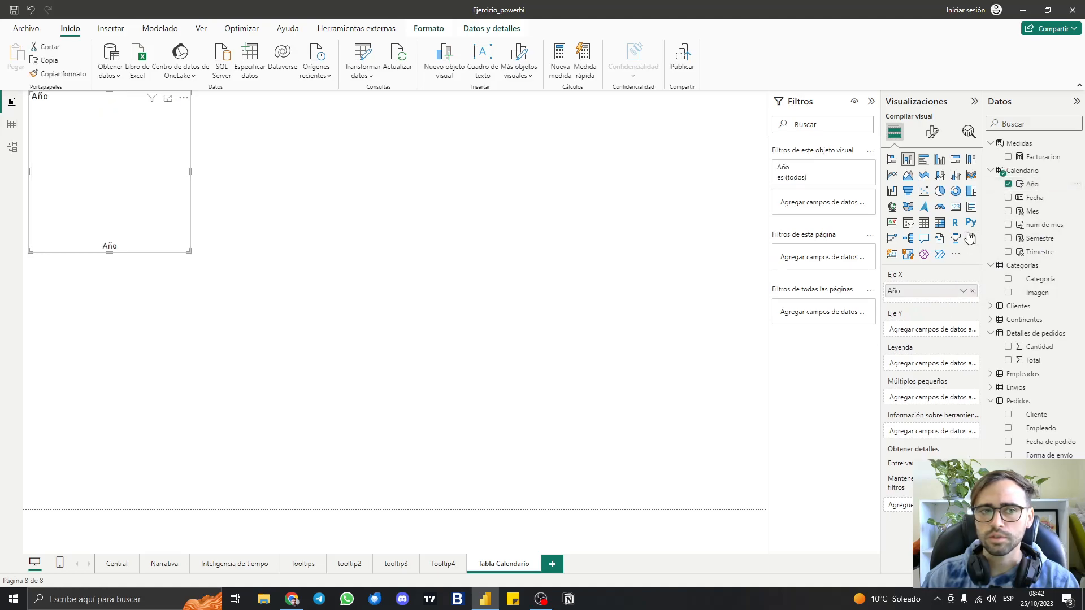
Add the Facturacion measure to the Y axis of the column chart and widen the chart to about twice its width
drag(1015, 160, 932, 333)
drag(191, 189, 435, 209)
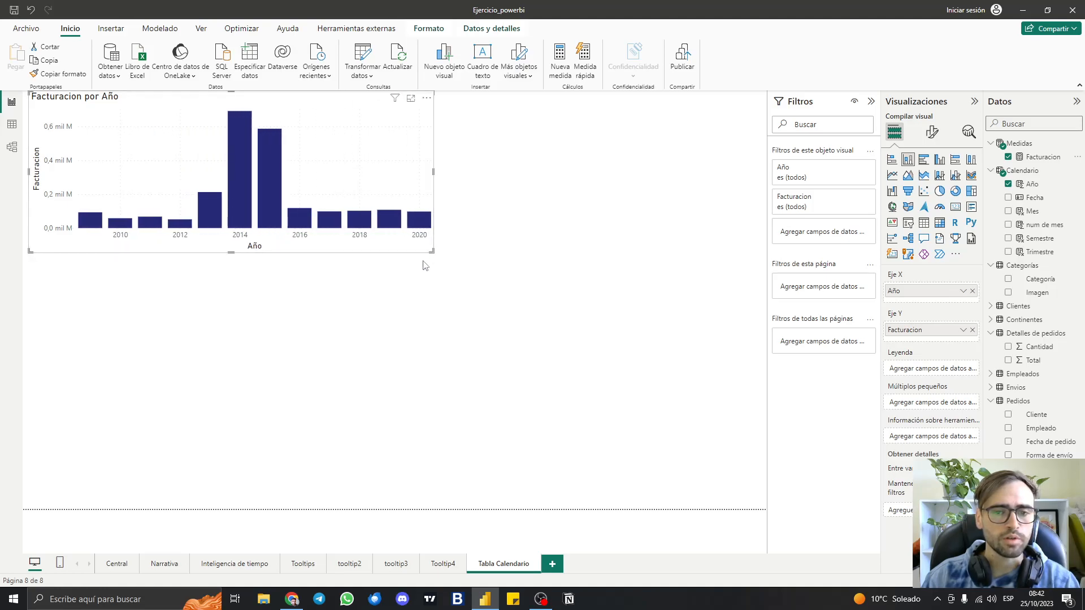
click(575, 229)
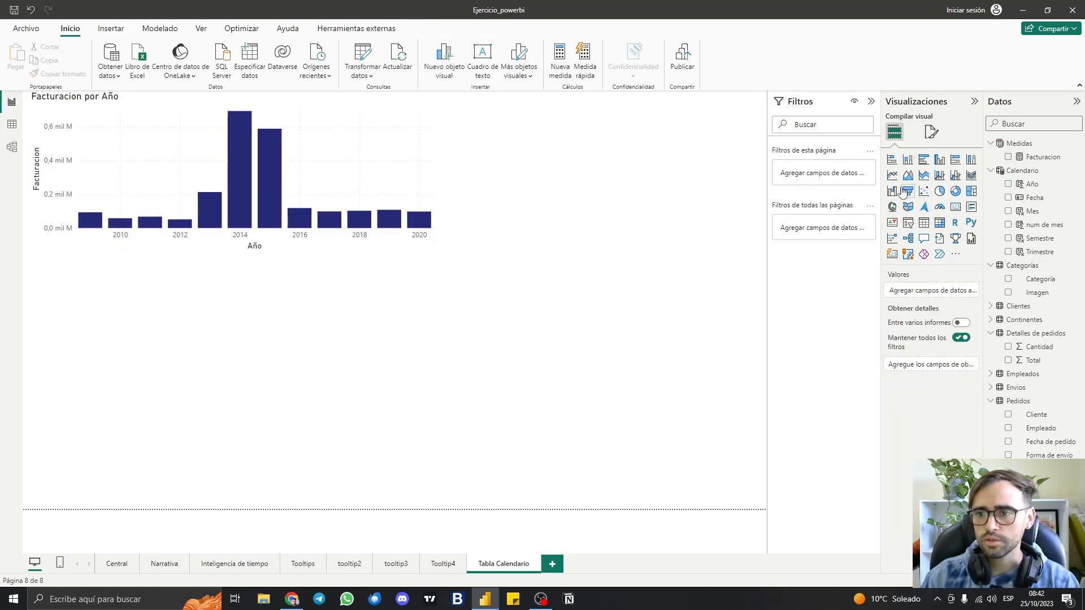
Add a compact slicer beside the column chart, using the Semestre field from Calendario
click(907, 223)
drag(281, 318, 601, 300)
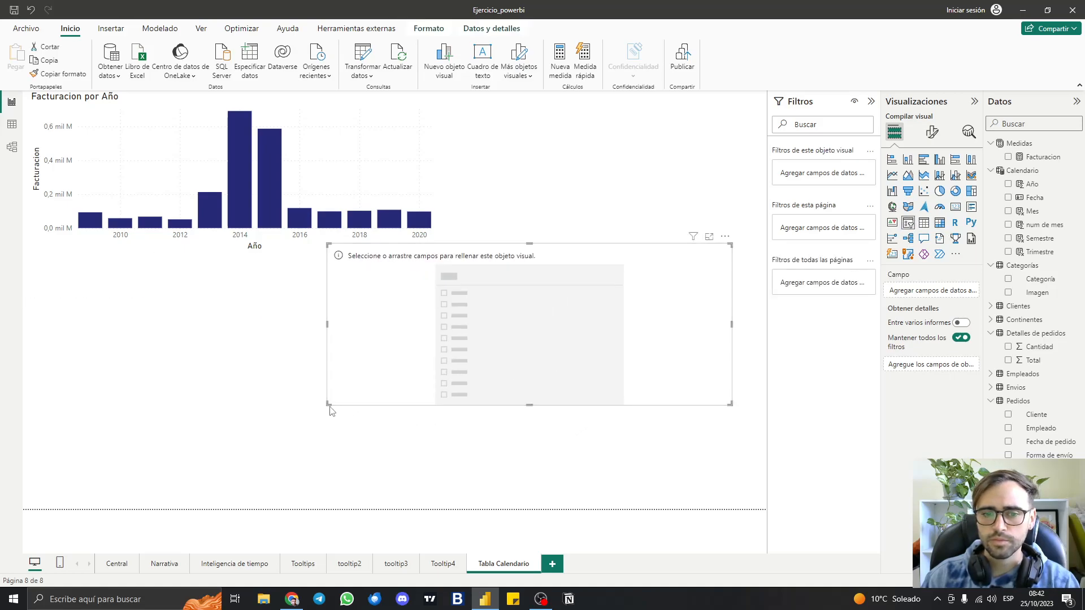
drag(326, 404, 571, 345)
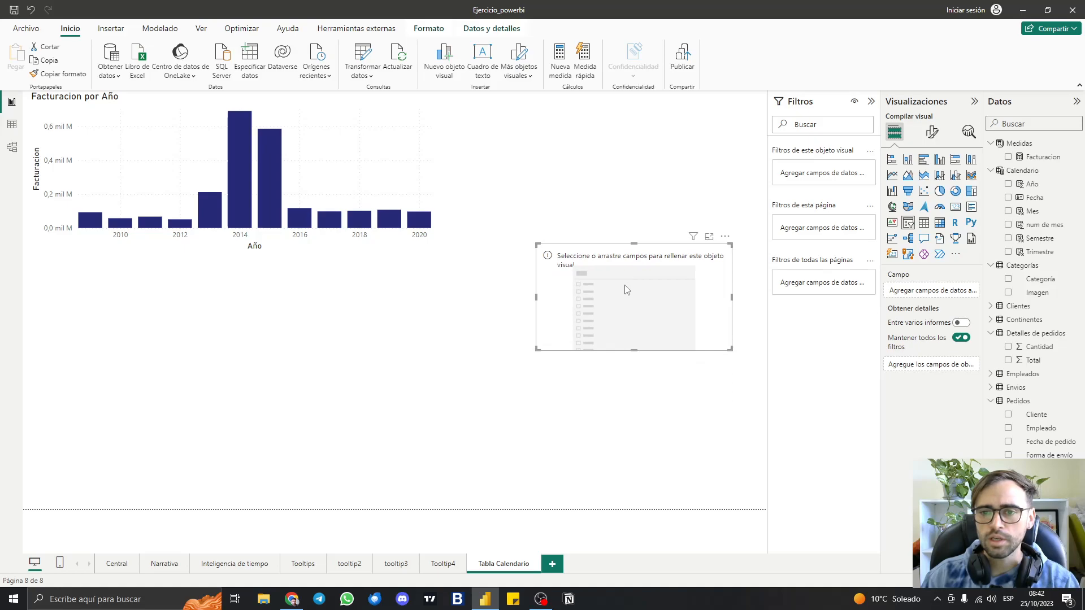
drag(538, 351, 529, 253)
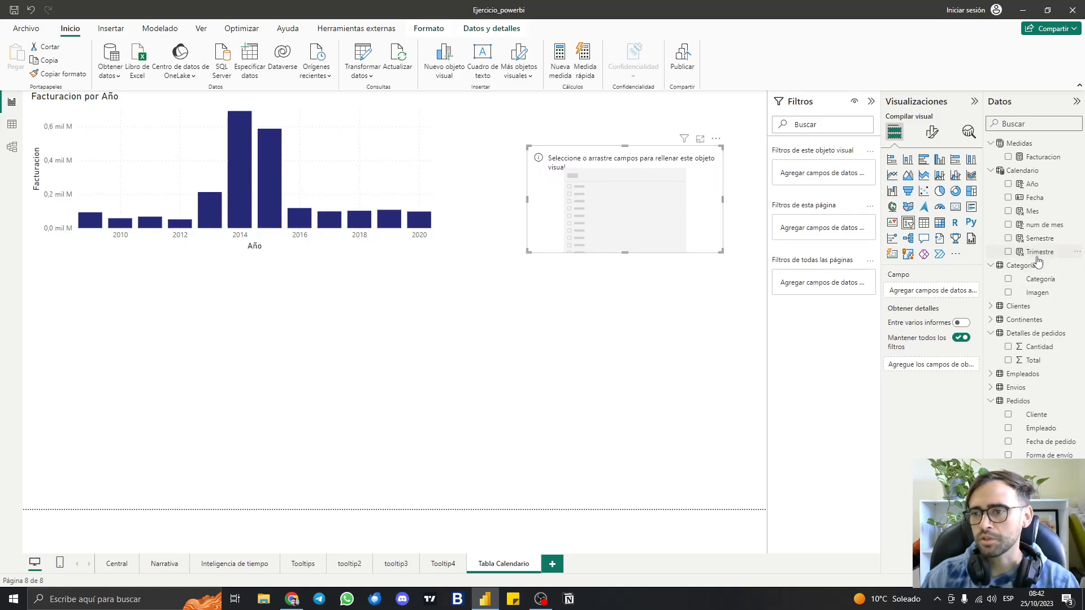
drag(1039, 238, 610, 220)
Filter the chart by 1° Semestre and 2° Semestre in turn, ending on 2° Semestre, and move the slicer slightly higher
click(538, 167)
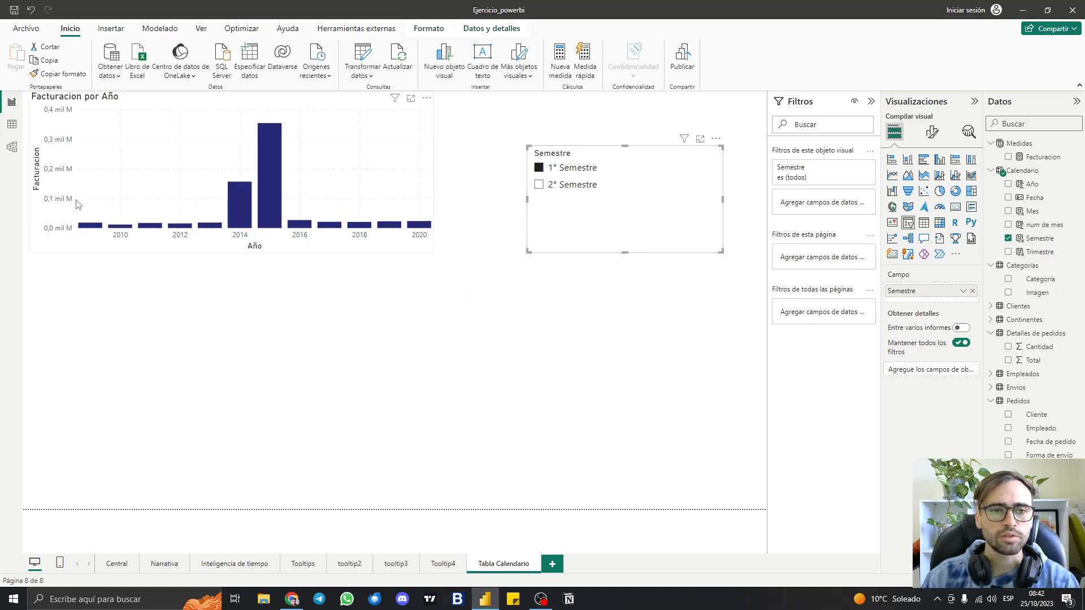
click(539, 185)
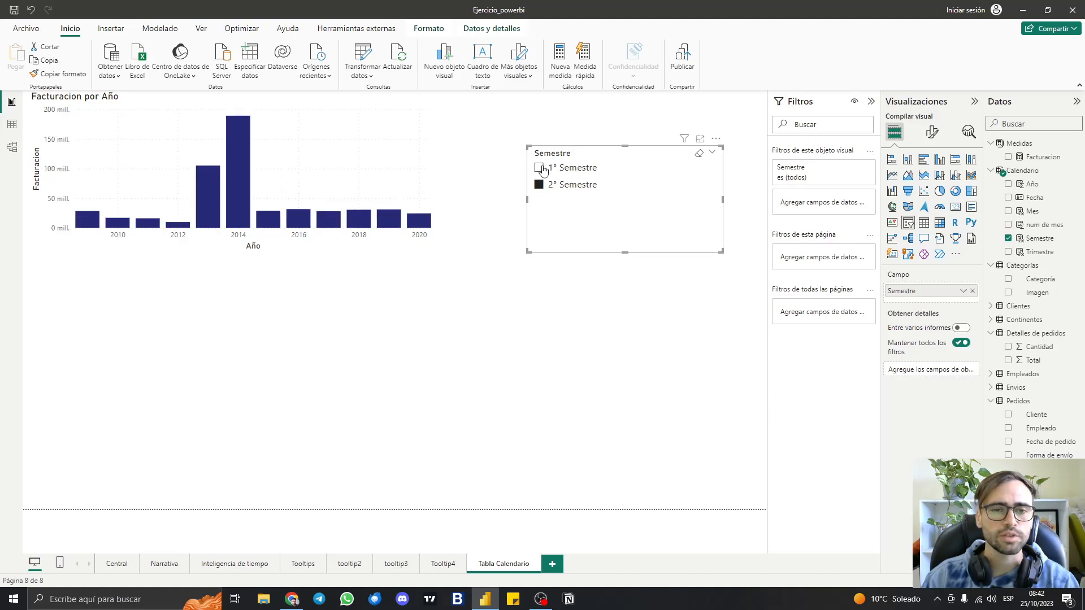
click(543, 170)
click(539, 186)
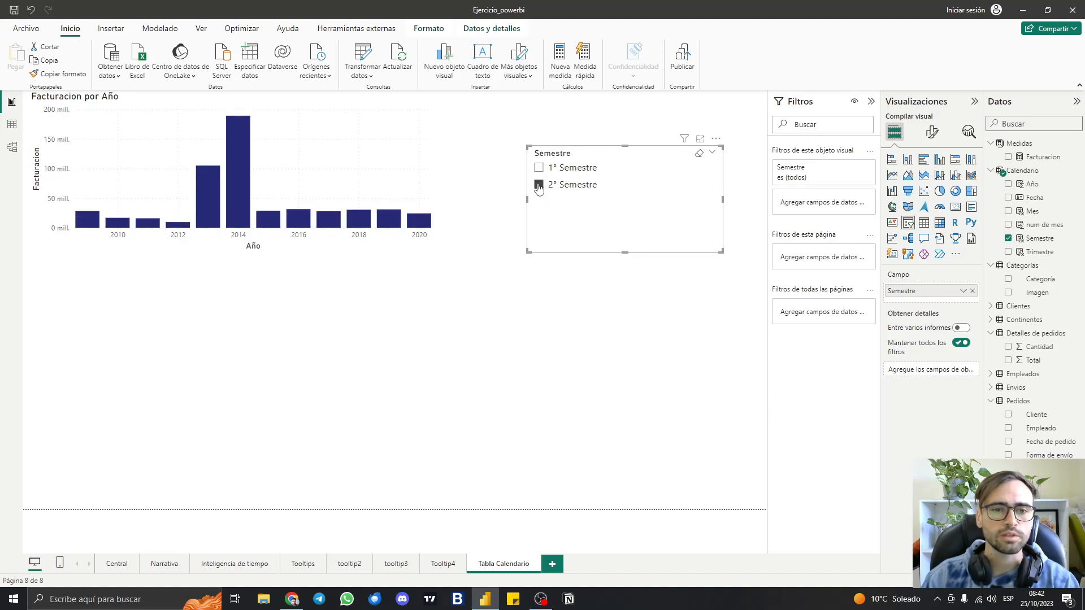
click(539, 169)
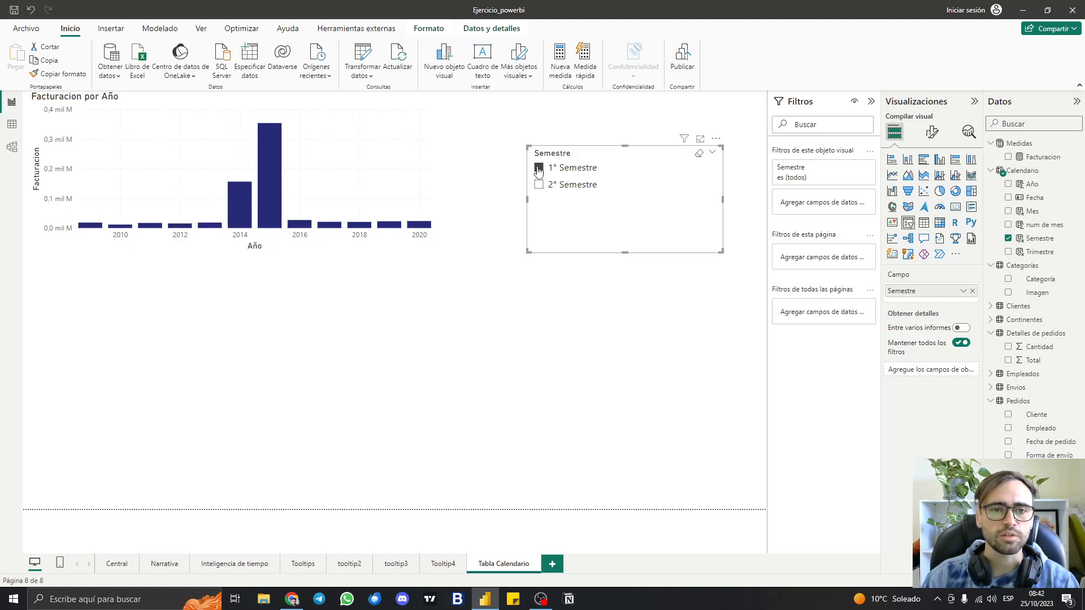
click(540, 189)
drag(634, 241, 637, 213)
click(744, 279)
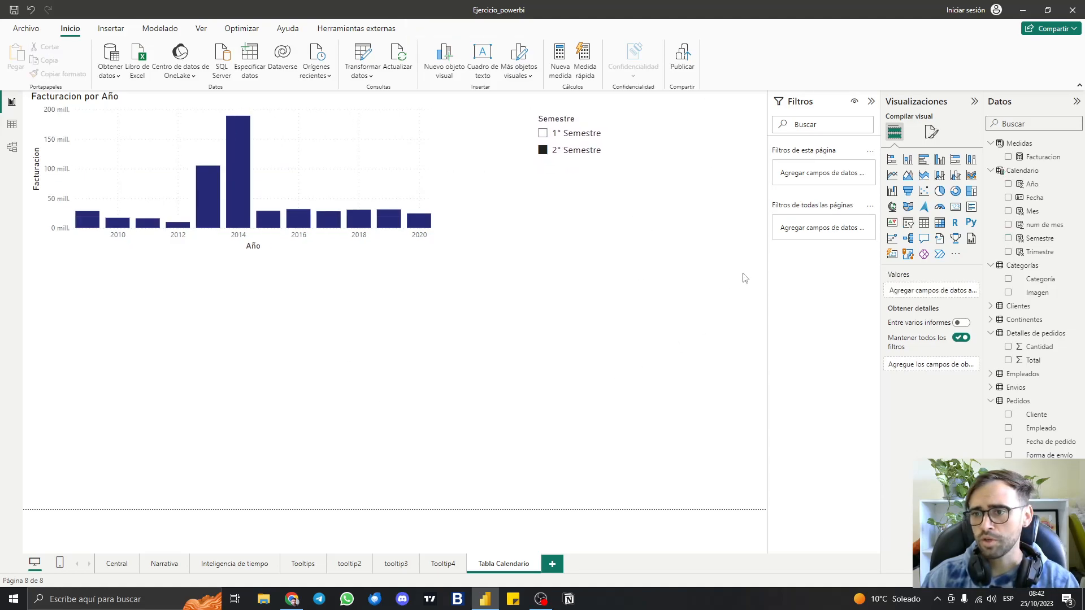
Add a matrix below the chart with Año from Calendario as rows and Facturacion as values
click(937, 224)
drag(259, 419, 311, 417)
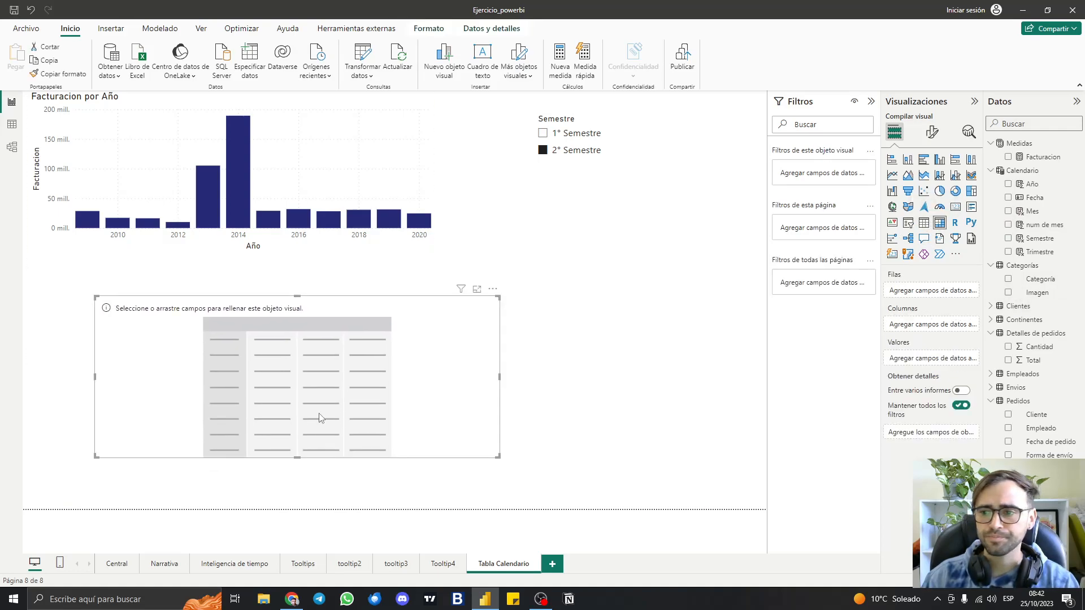
drag(1032, 194, 932, 297)
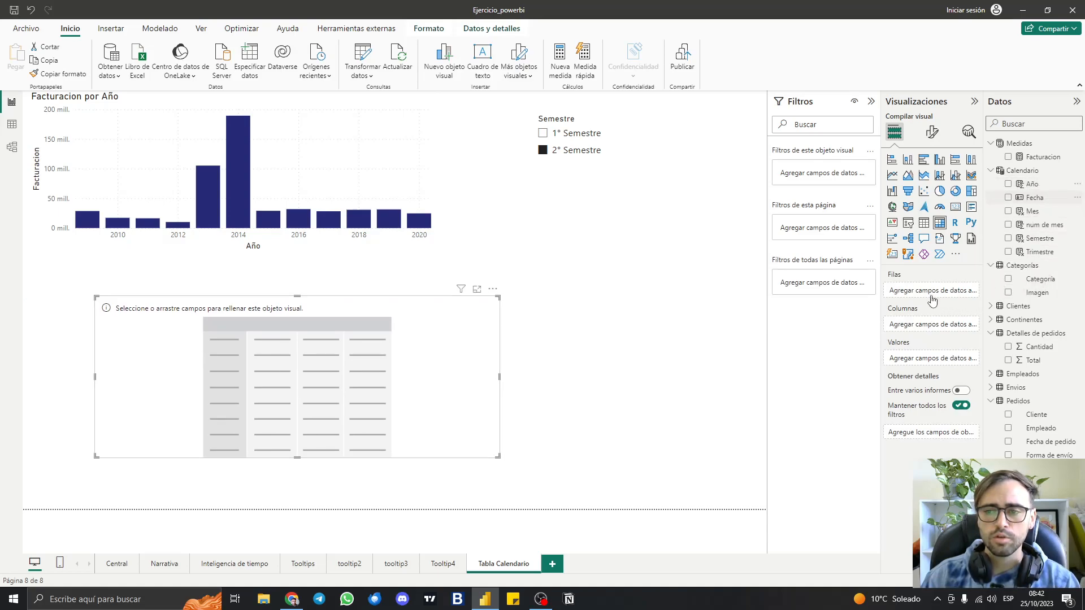
drag(1030, 154, 443, 425)
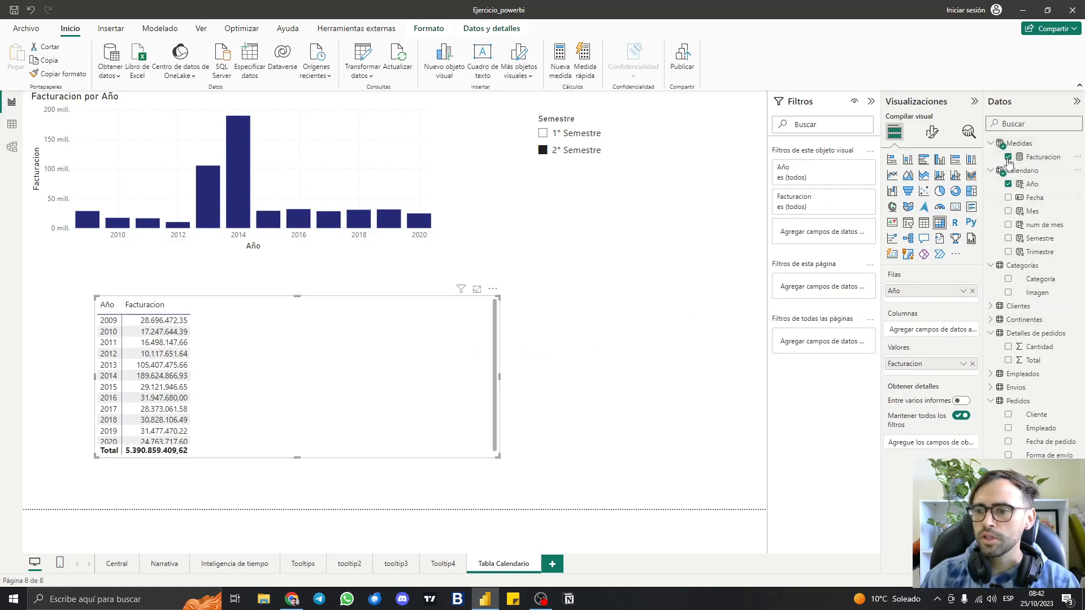
Start a quick measure in the Medidas table using the Cambio de año a año calculation with Facturacion as base value
right_click(1021, 145)
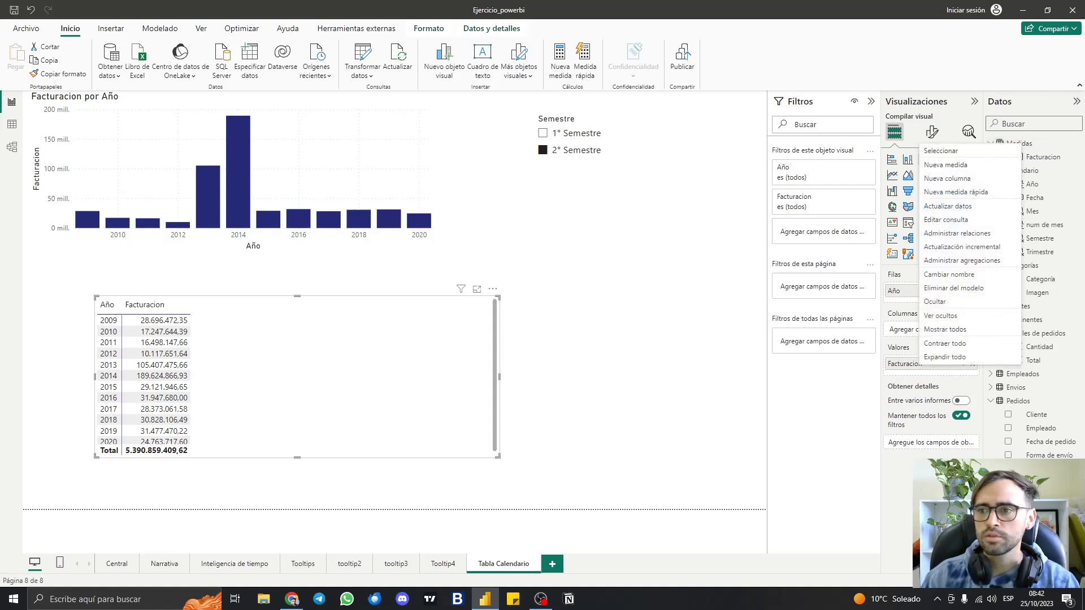
click(1043, 148)
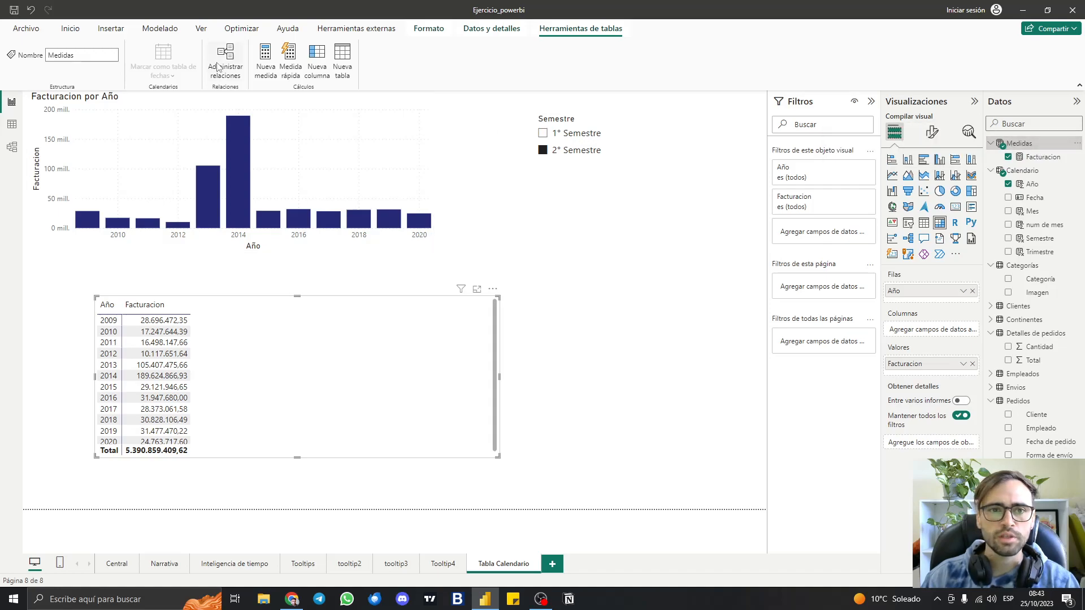
click(289, 61)
click(758, 192)
scroll(783, 263, down, 1)
scroll(783, 265, down, 3)
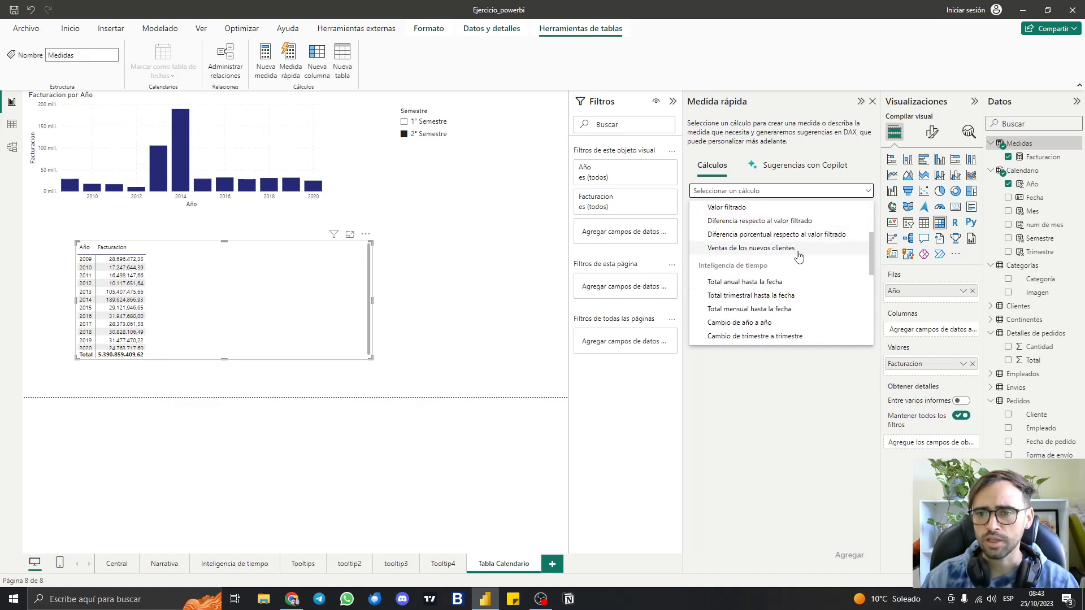
scroll(799, 257, down, 2)
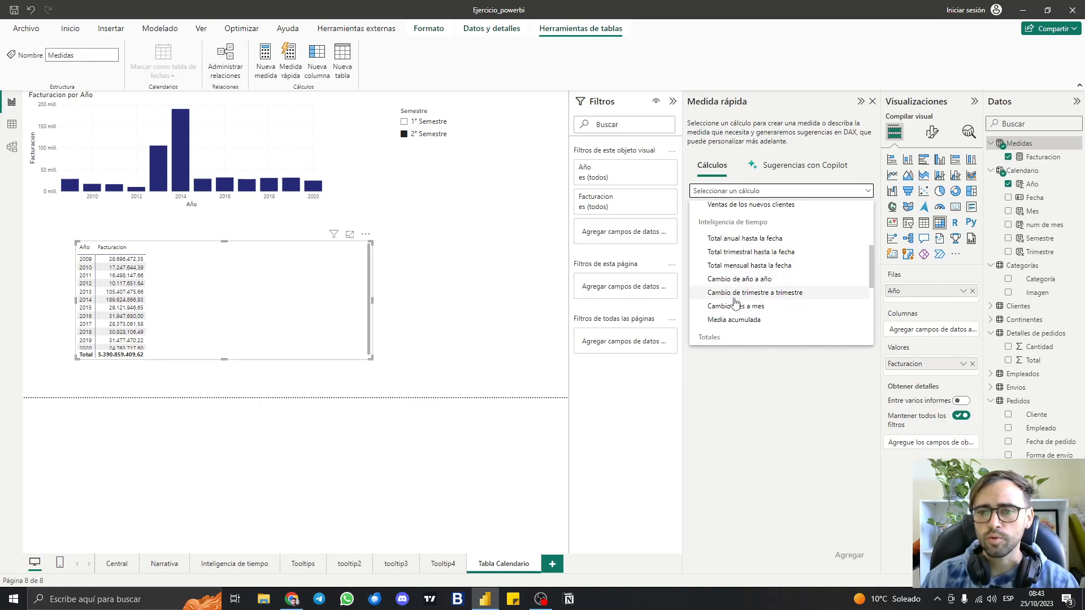
click(785, 281)
click(791, 265)
click(915, 301)
click(921, 314)
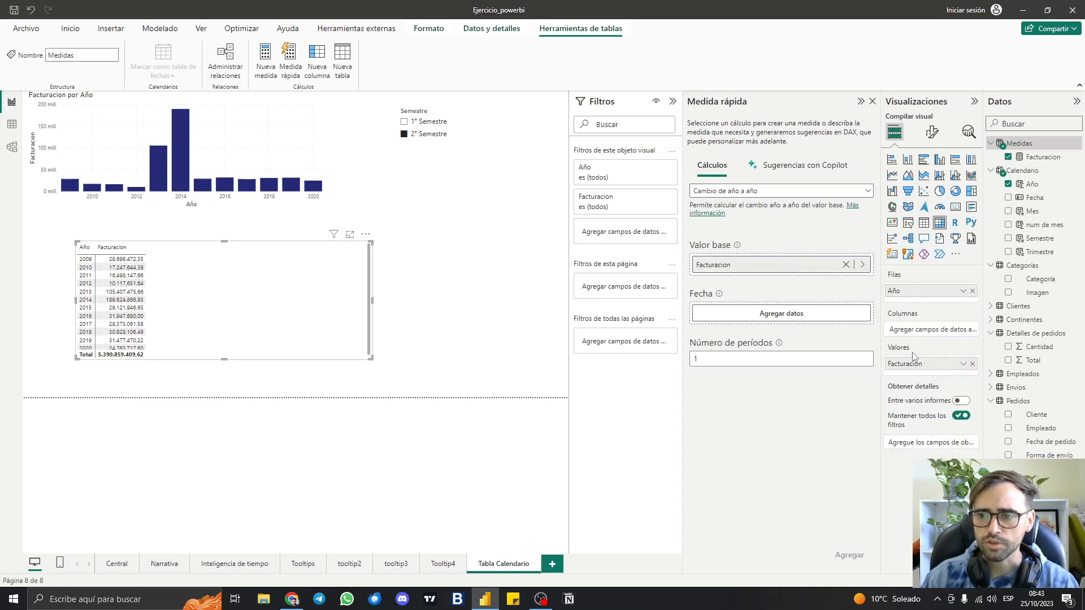
Set Fecha from Calendario as the quick measure's date field and add the measure to the model
click(795, 314)
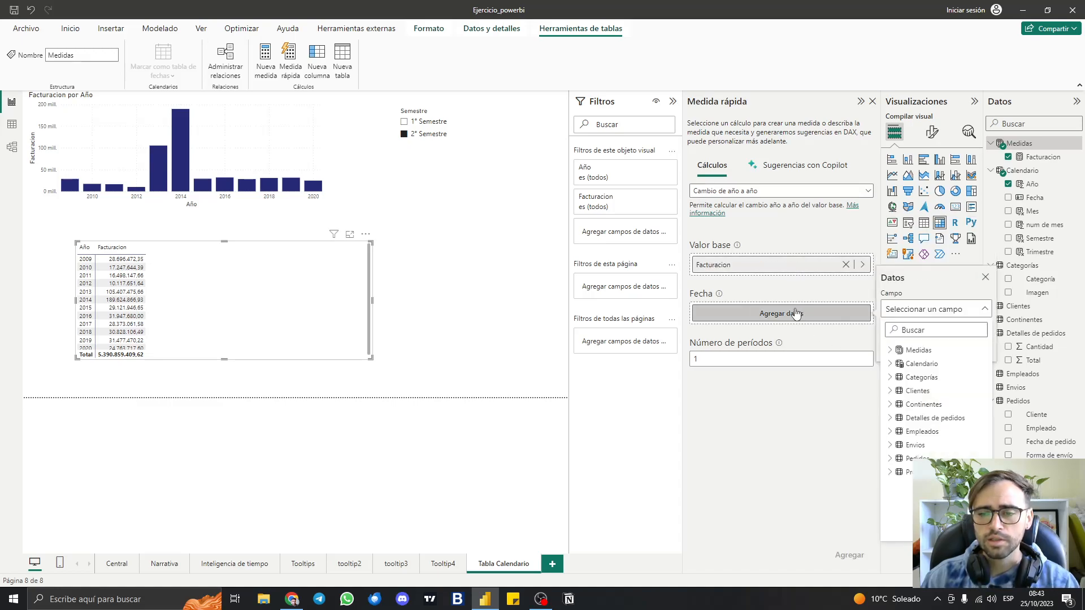
click(891, 365)
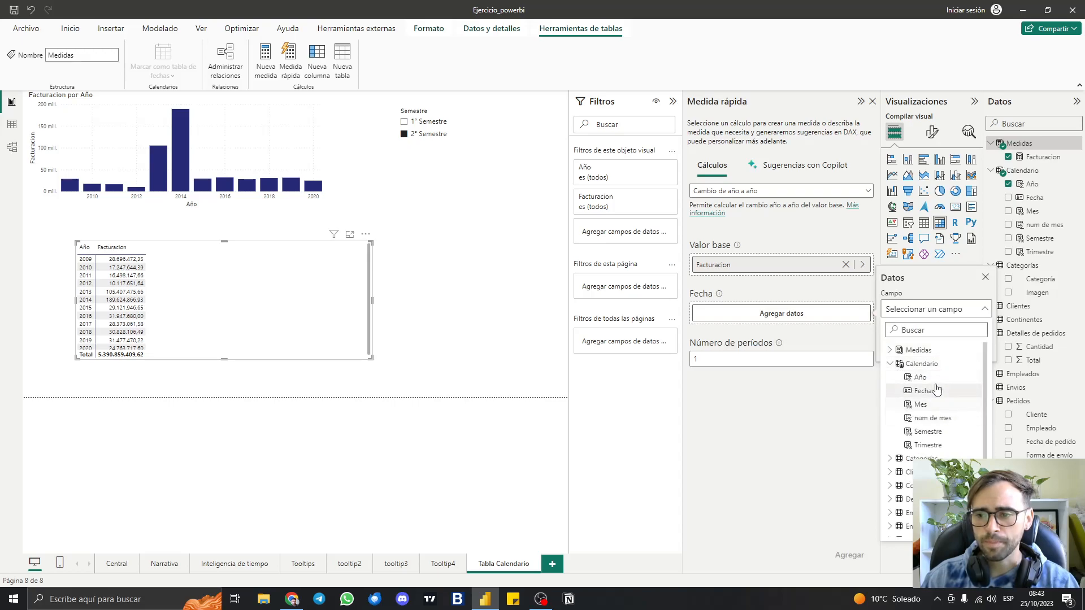
click(922, 391)
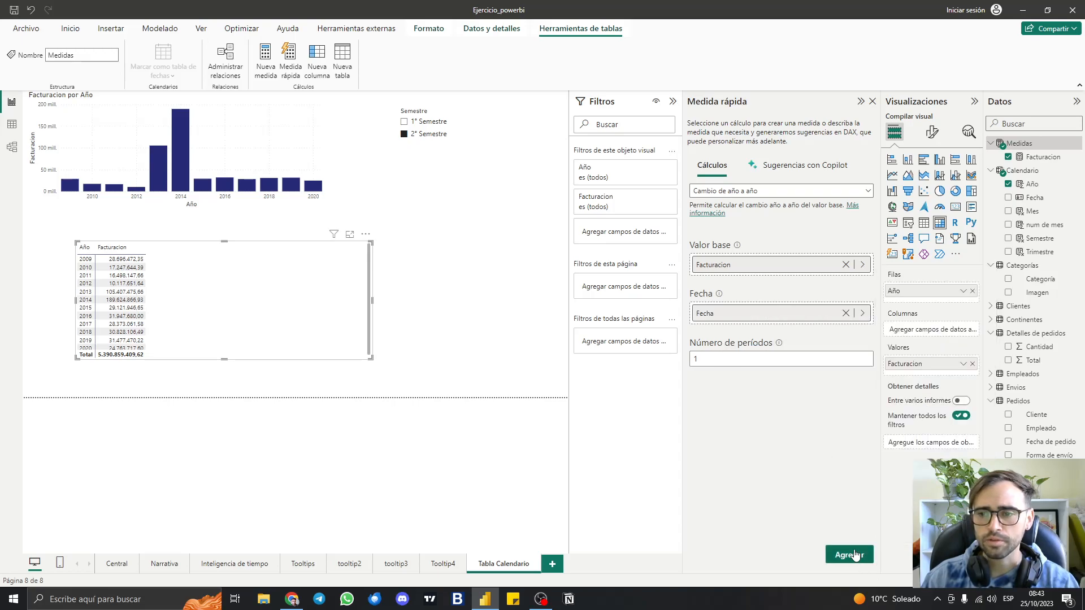
click(854, 549)
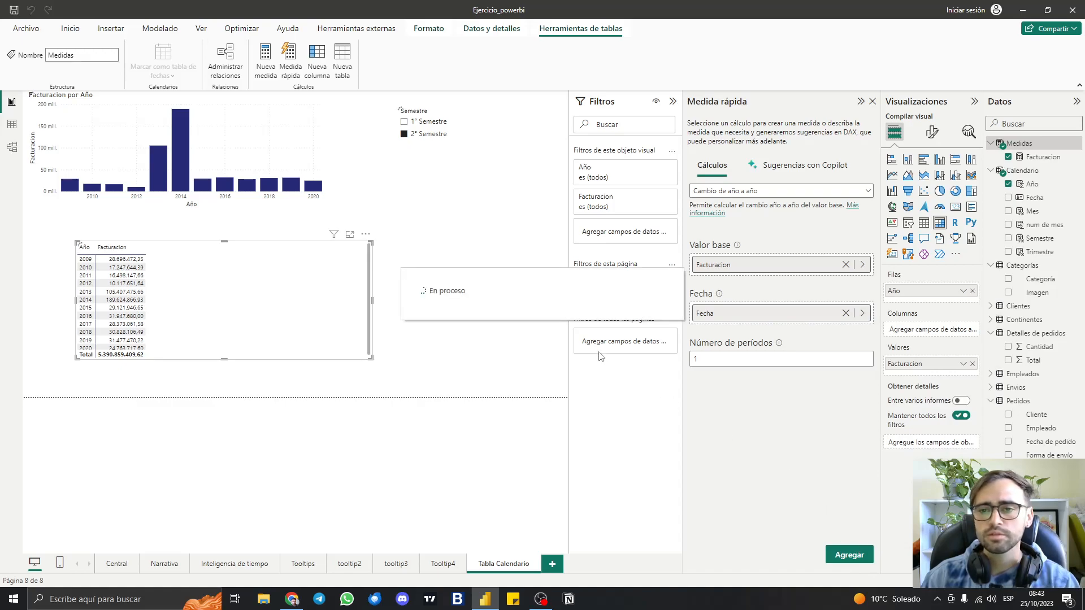
Add the YoY% de Facturacion measure to the matrix, then close the quick measure pane and collapse Visualizaciones to enlarge the report view
drag(1053, 172, 283, 289)
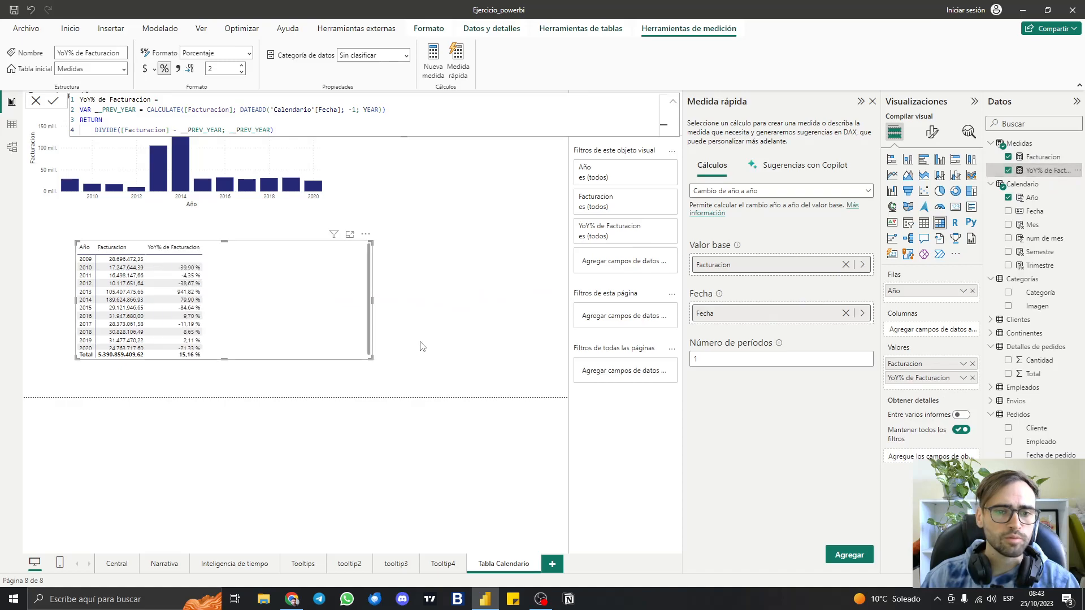
click(873, 102)
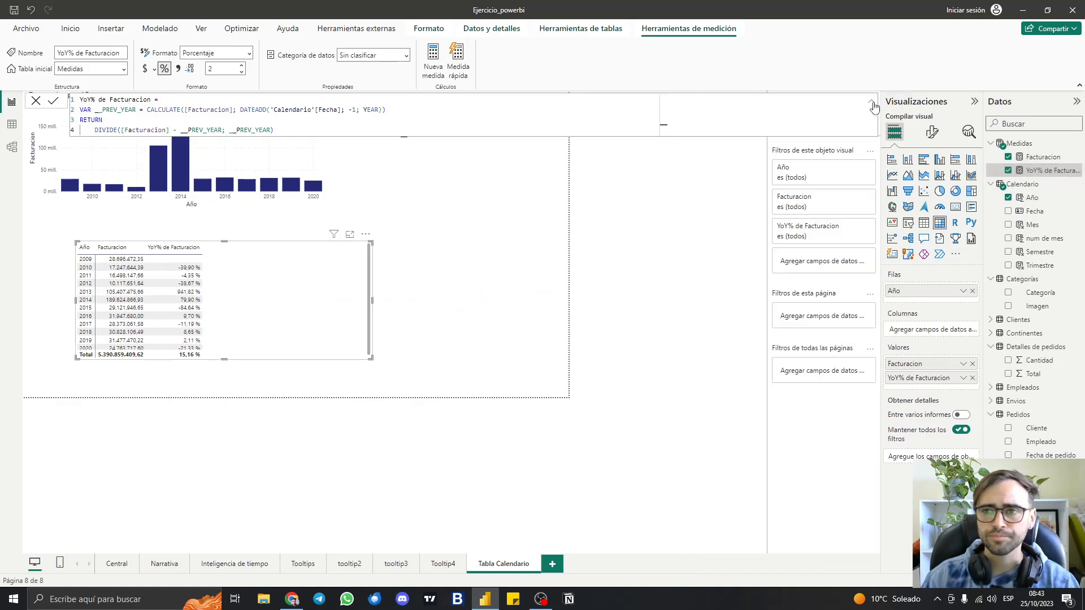
click(971, 103)
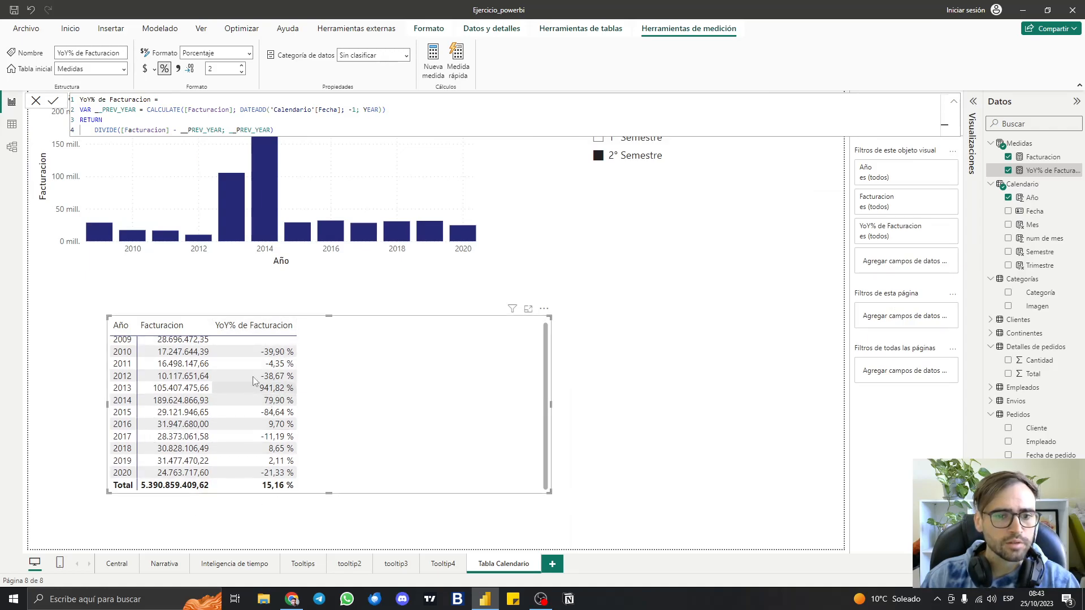
scroll(291, 368, up, 1)
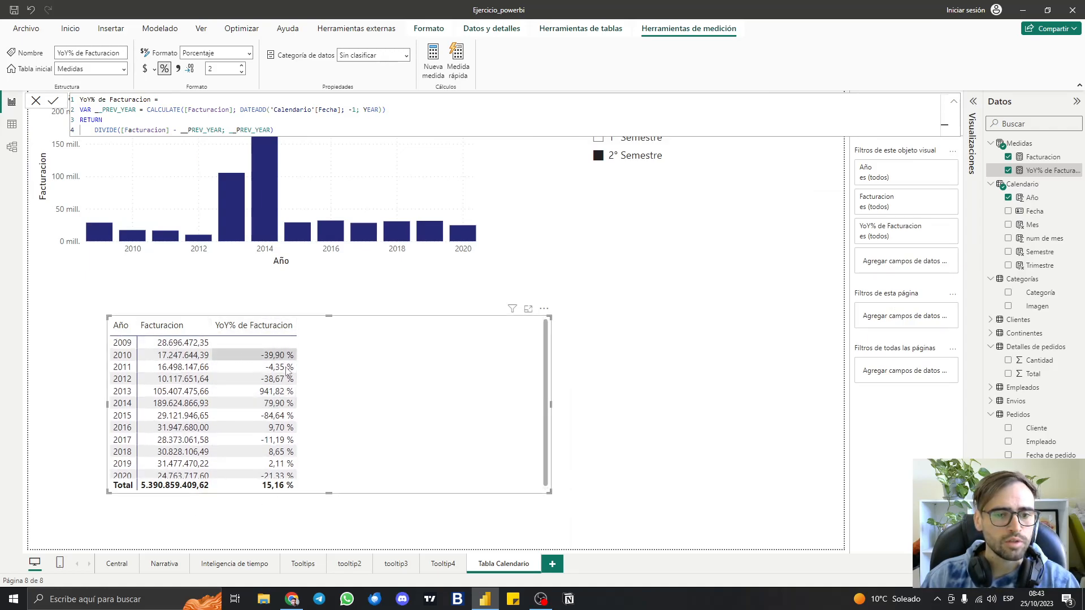